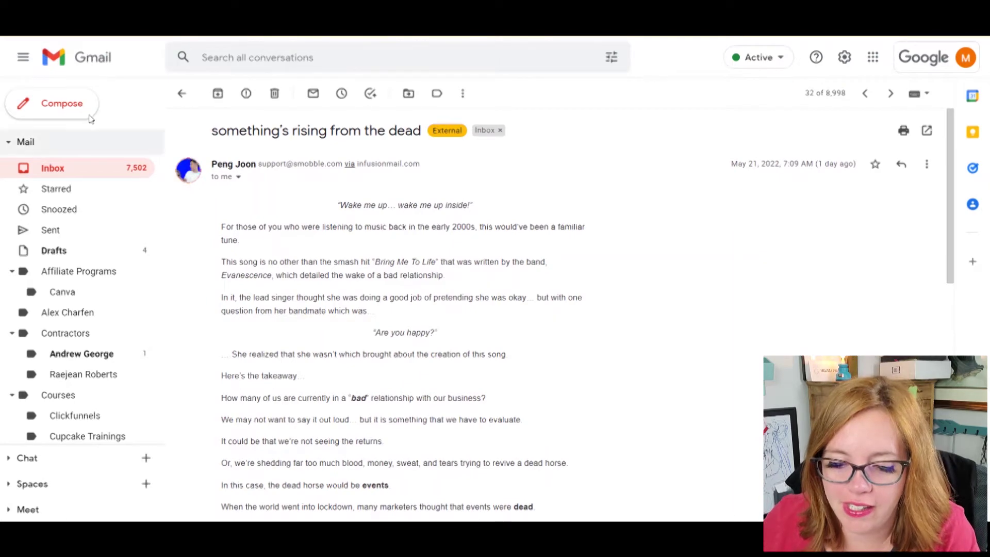
Leave the open Gmail message and switch to the Canva home page tab.
left_click_drag(203, 138, 214, 188)
left_click(216, 189)
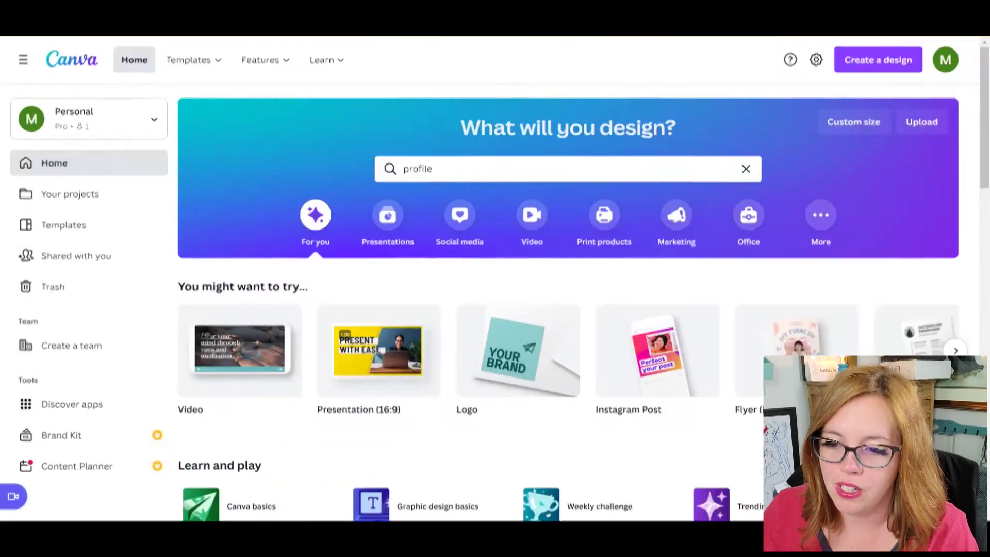
left_click(408, 38)
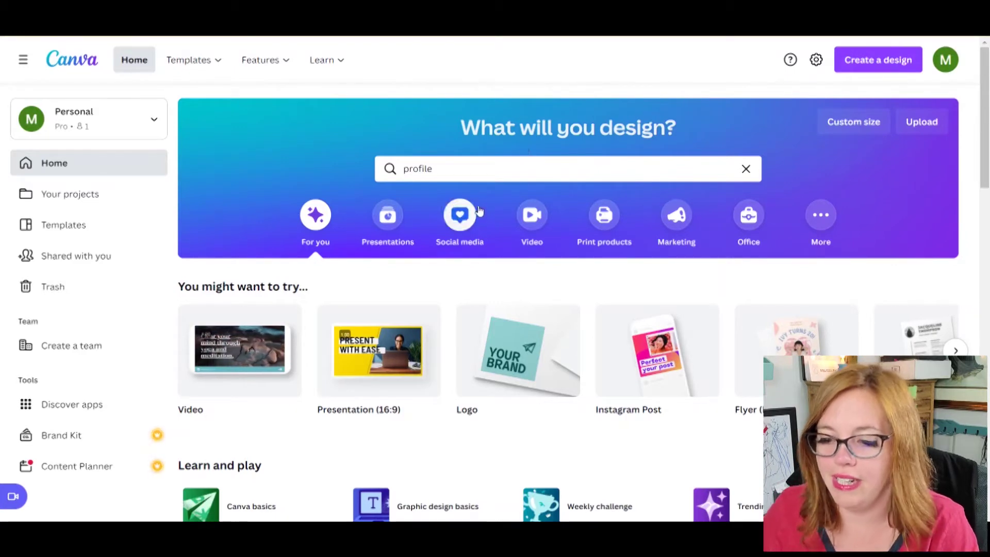
Create a new custom-size design of 250 × 250 px.
left_click(484, 168)
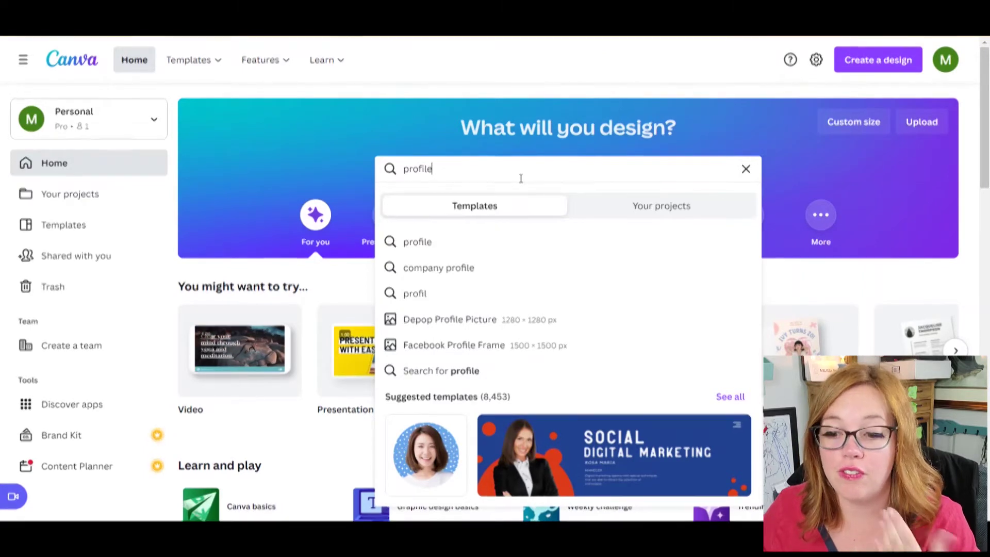
left_click(856, 61)
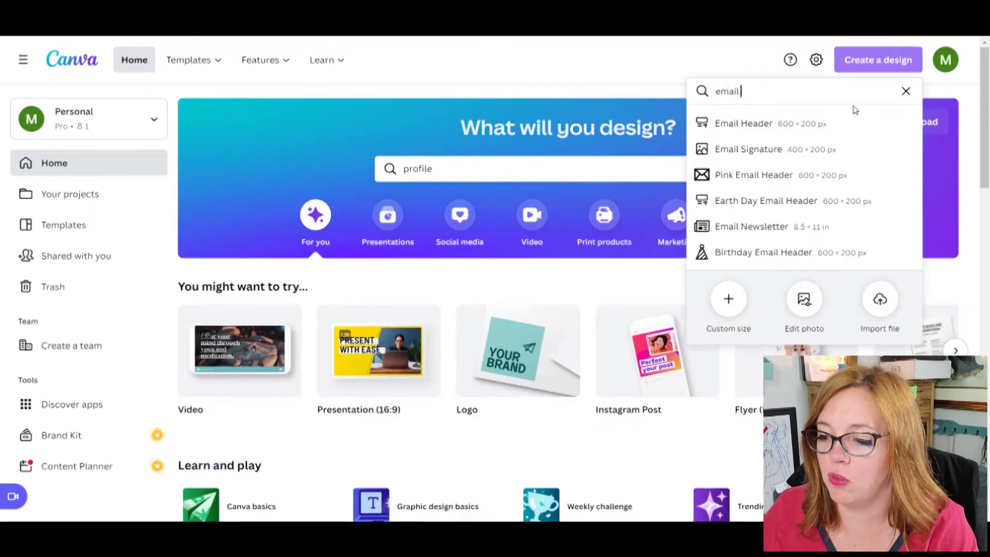
left_click(729, 311)
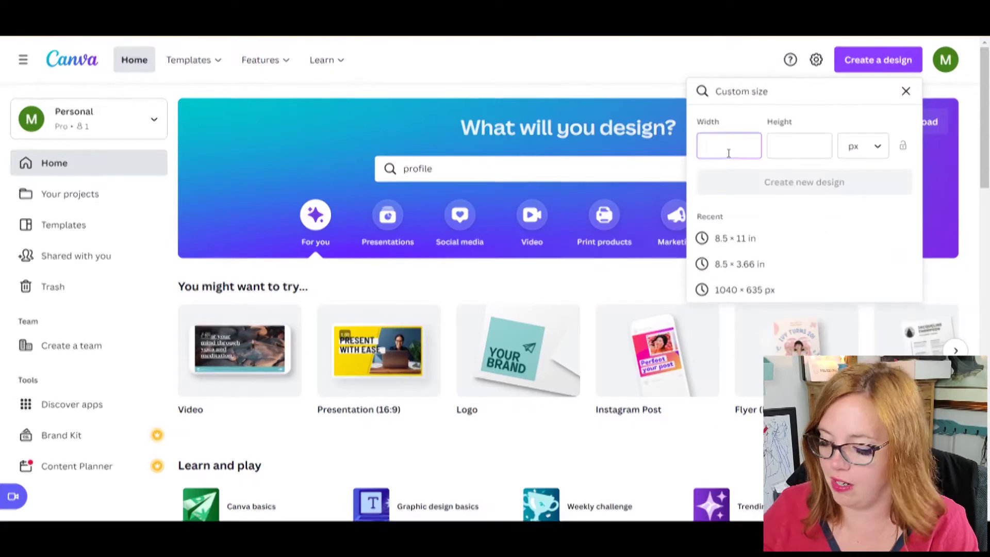
type("25")
key("Tab")
left_click(729, 147)
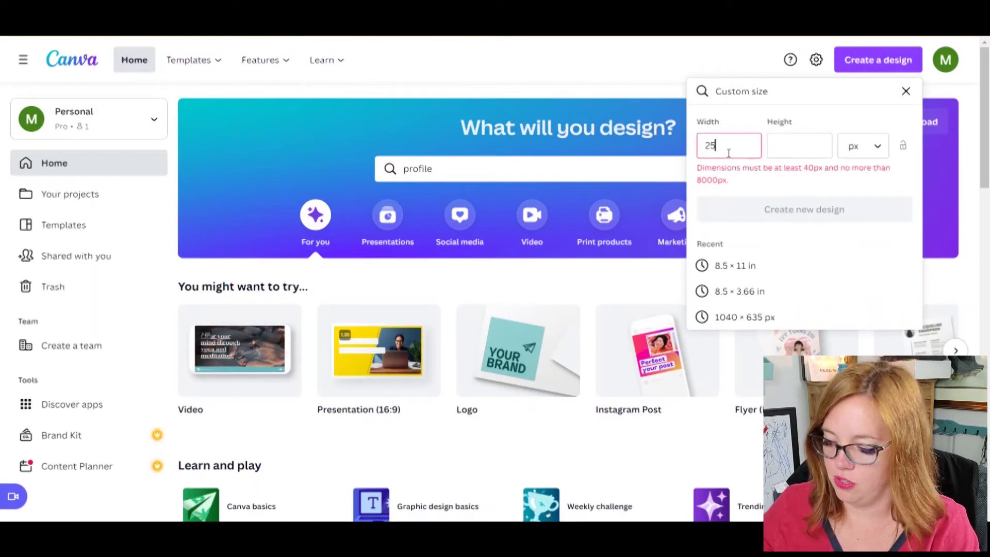
type("0")
key("Tab")
type("250")
key("Tab")
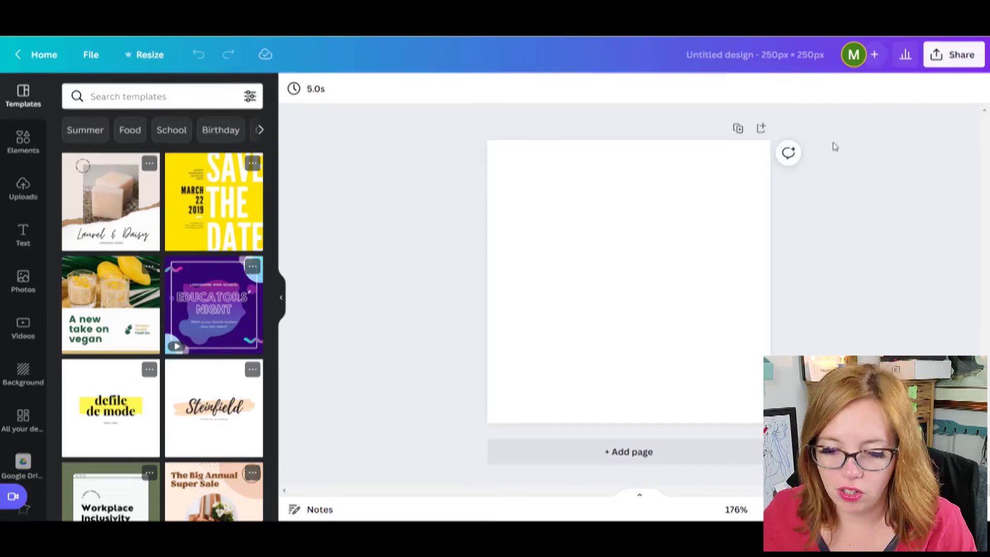
Search templates for 'profile' and browse the results.
left_click(97, 90)
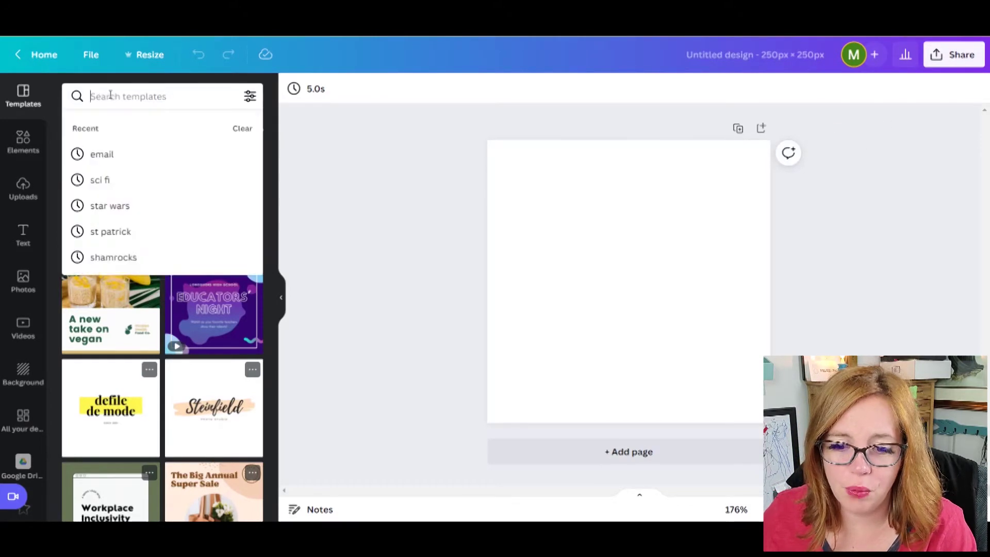
type("pr")
type("ofile")
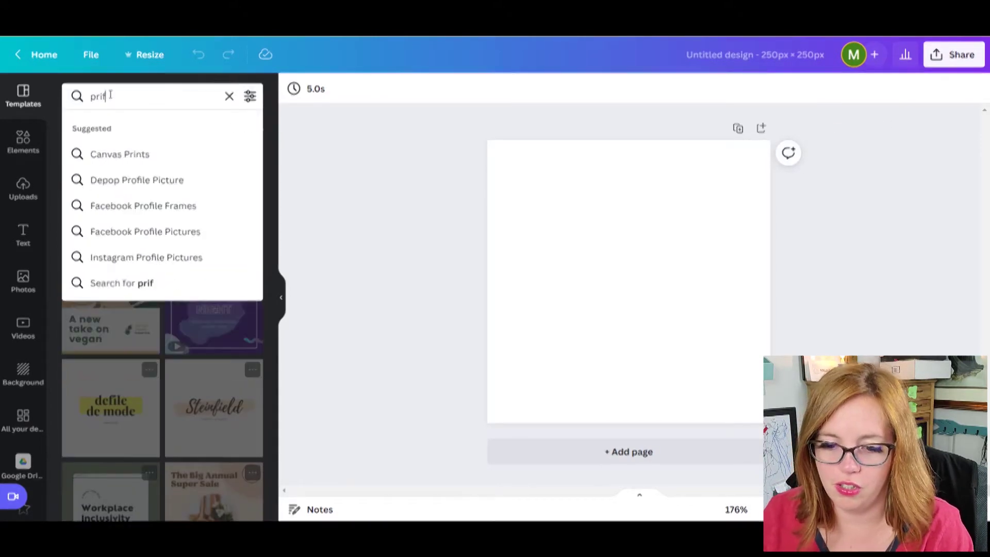
key("Return")
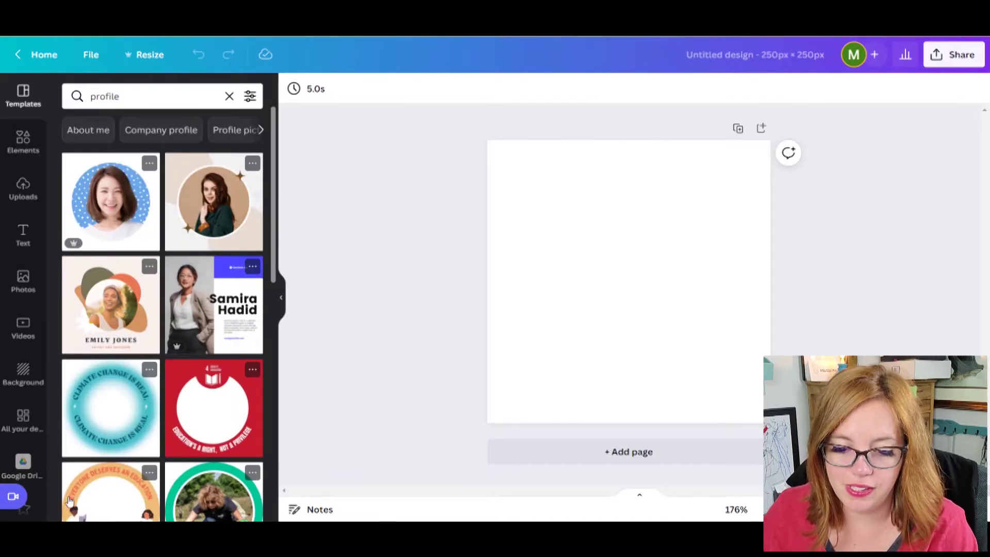
scroll(160, 386, "down", 6)
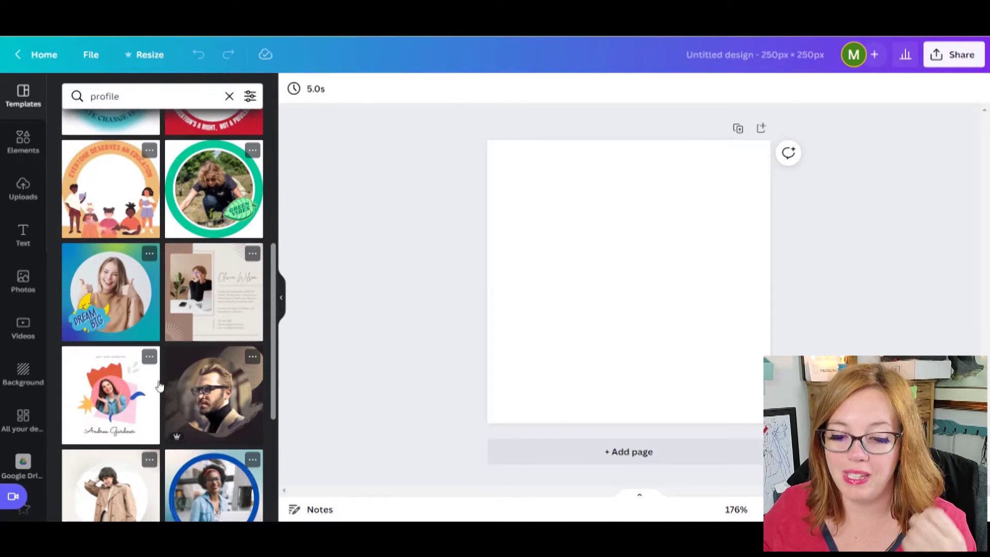
scroll(159, 386, "down", 3)
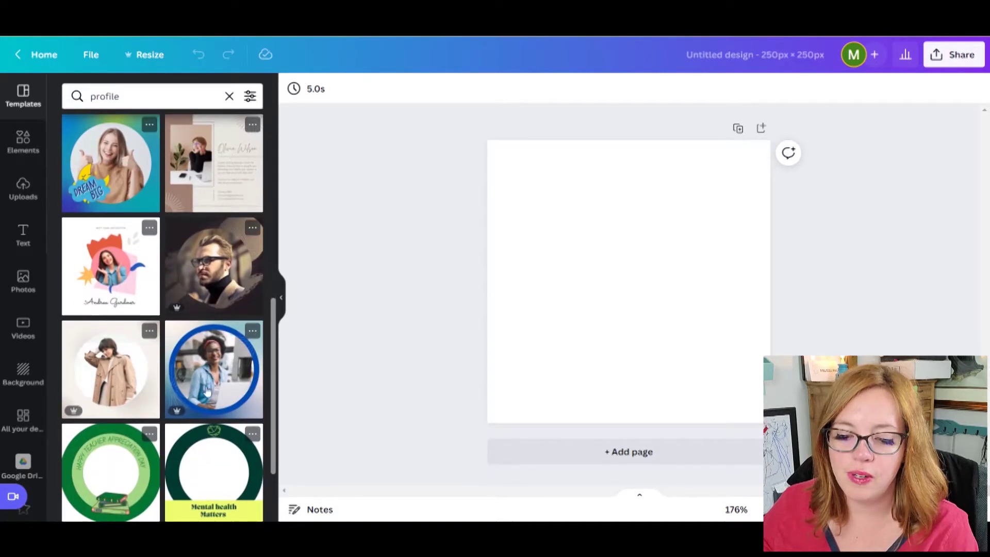
scroll(240, 357, "down", 5)
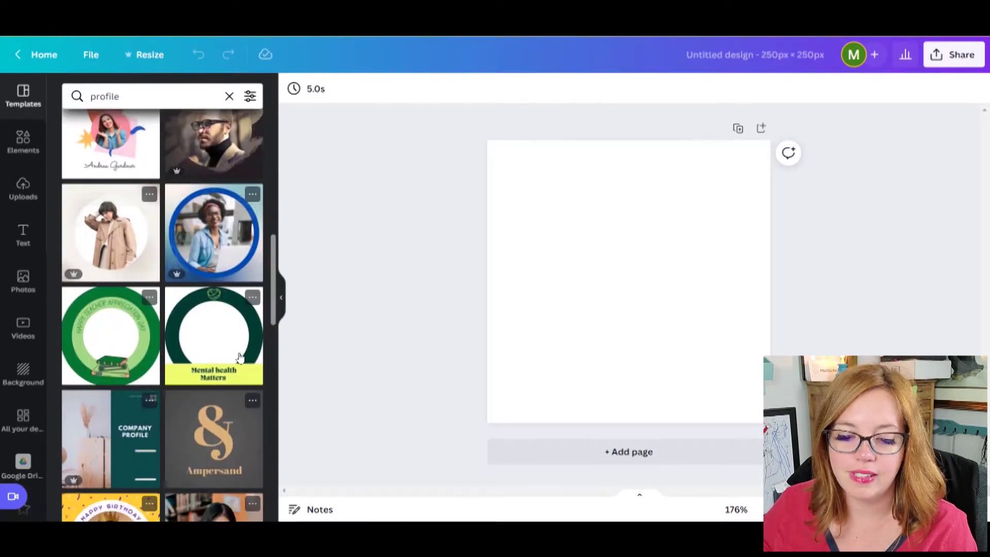
scroll(240, 356, "down", 5)
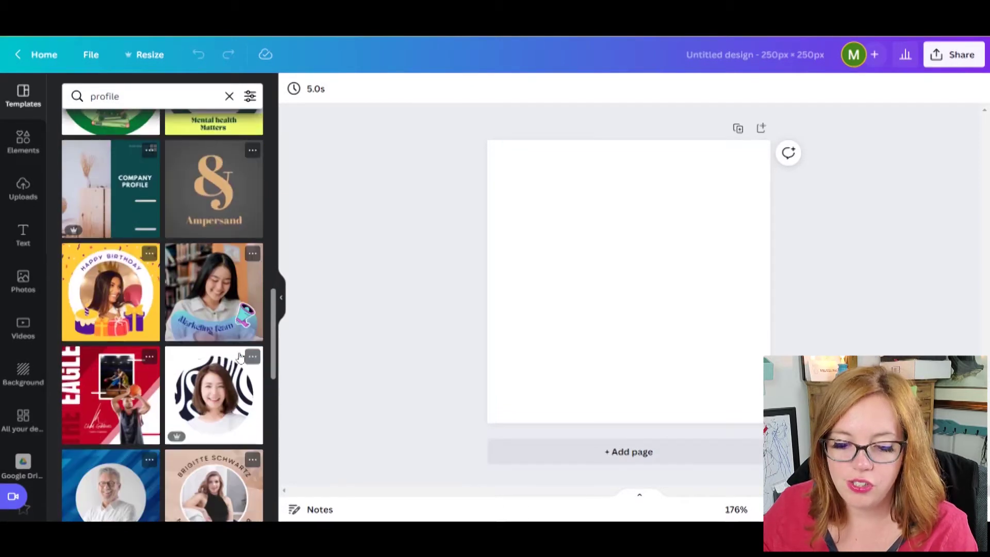
scroll(240, 351, "up", 10)
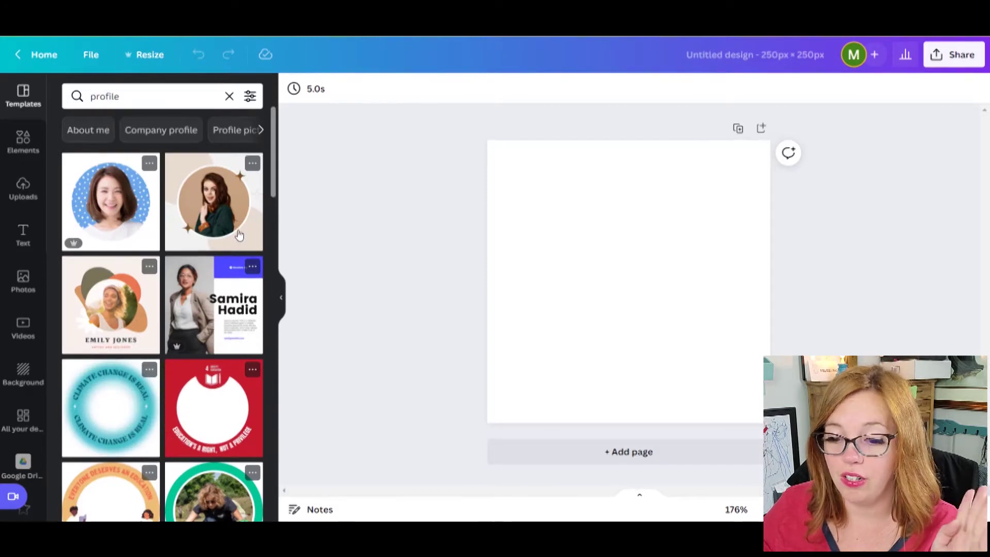
Try the brown-circle profile template, then undo it so the page stays blank.
left_click(206, 220)
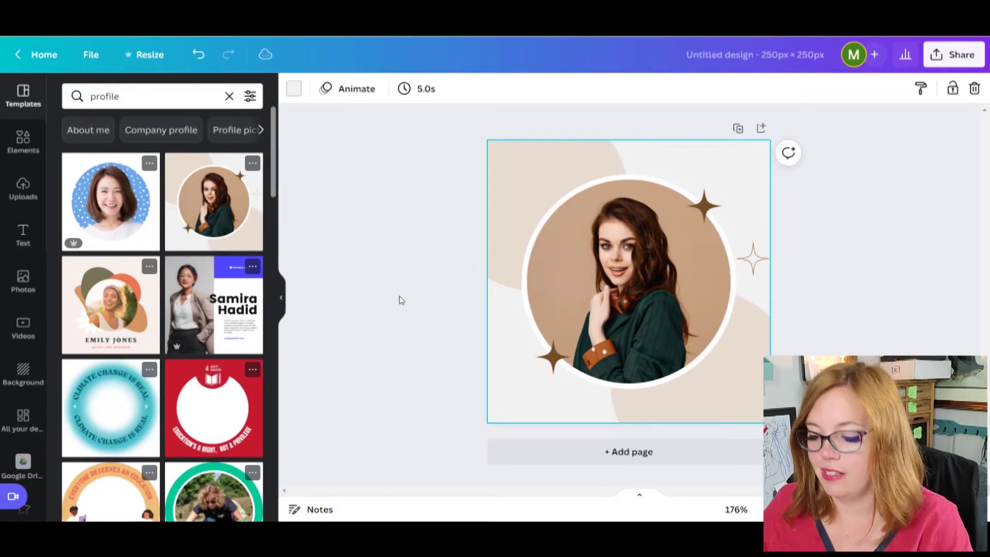
key("ctrl+z")
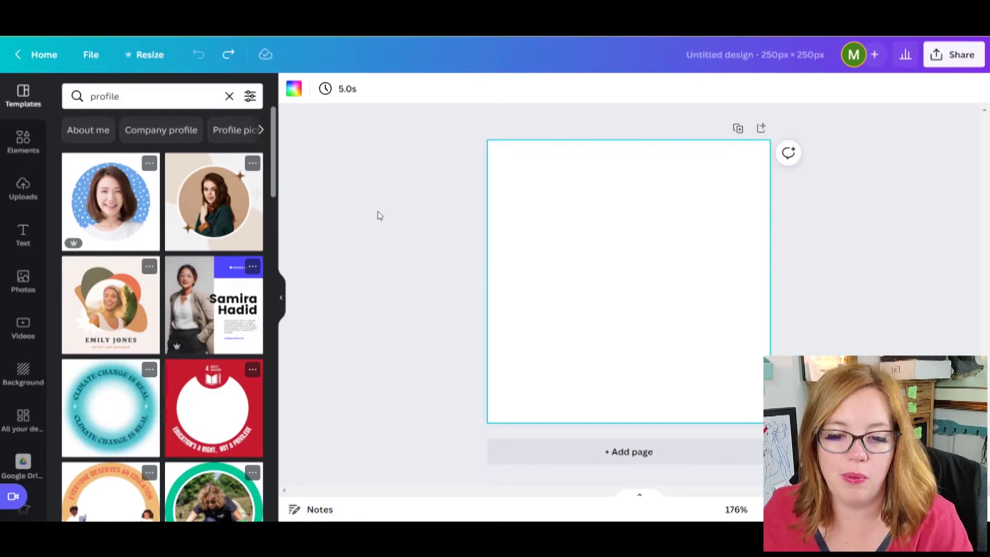
left_click(28, 199)
Browse the uploaded photos and duplicate the blank page.
scroll(243, 236, "down", 2)
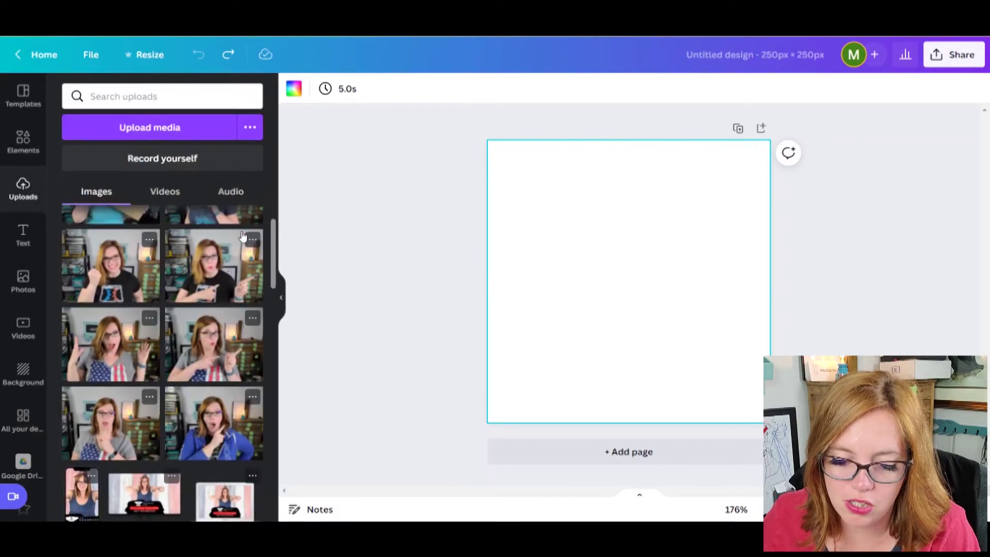
scroll(243, 236, "down", 6)
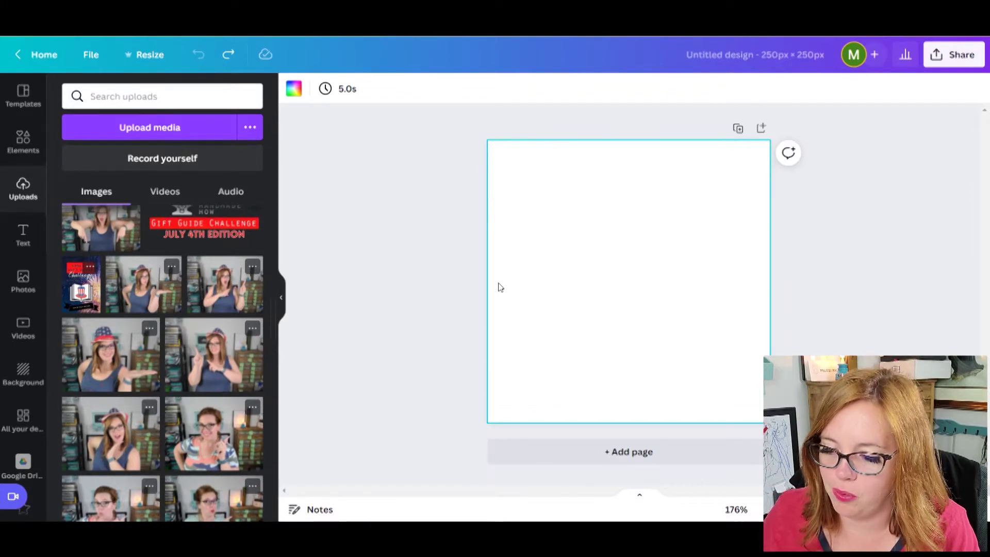
left_click(737, 130)
Duplicate the blank page until the design has five pages.
left_click(715, 130)
left_click(715, 131)
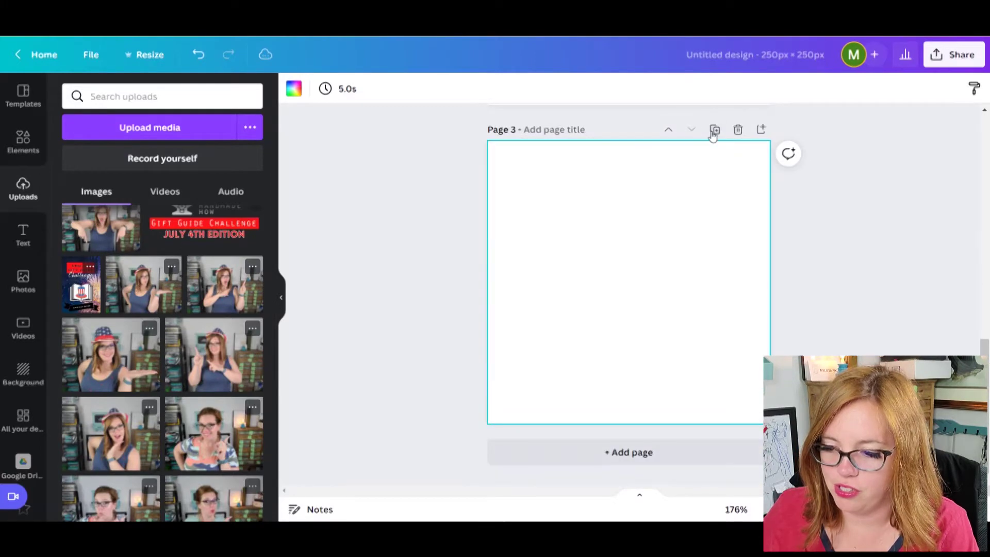
left_click(715, 130)
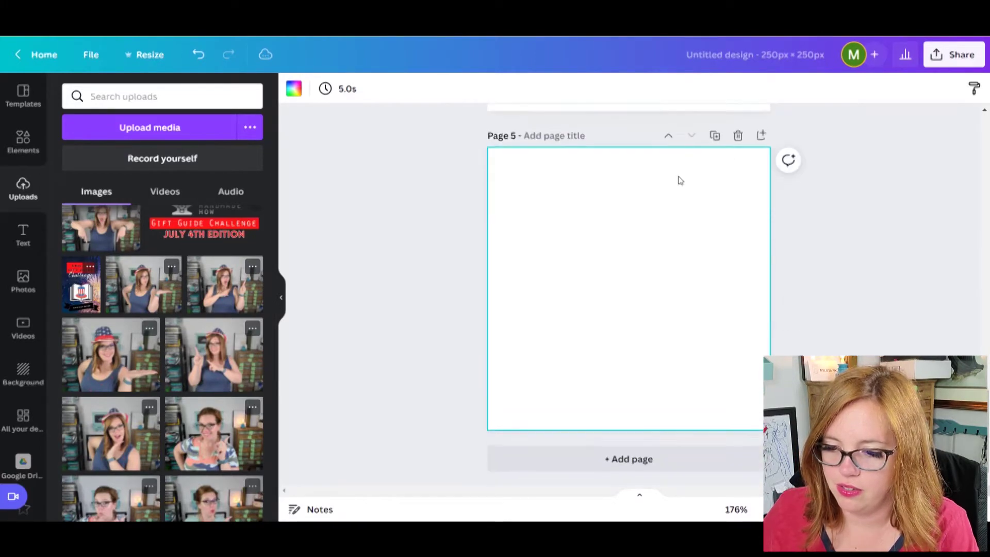
scroll(679, 179, "up", 15)
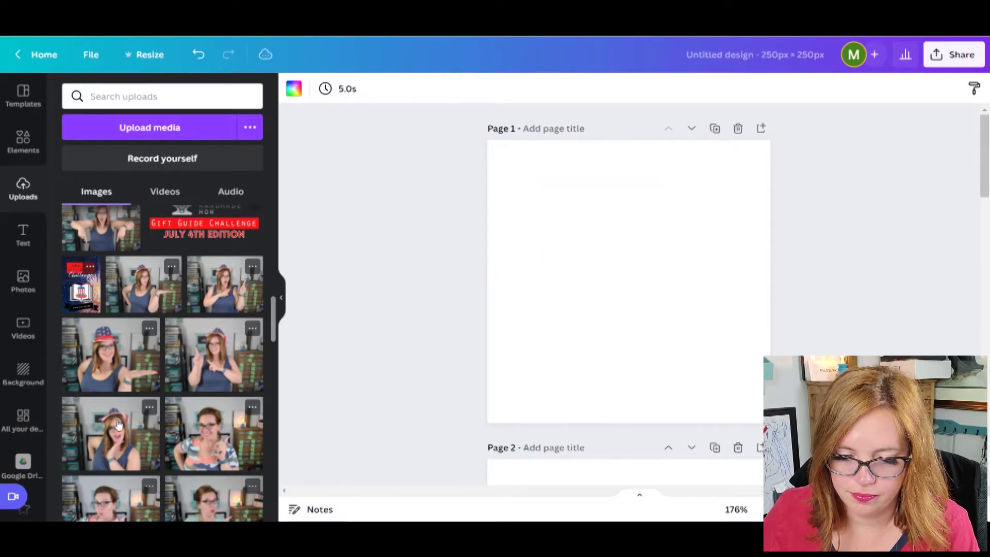
Place the patriotic-hat presenter photo on Page 1 and other uploads on following pages.
left_click_drag(112, 437, 592, 263)
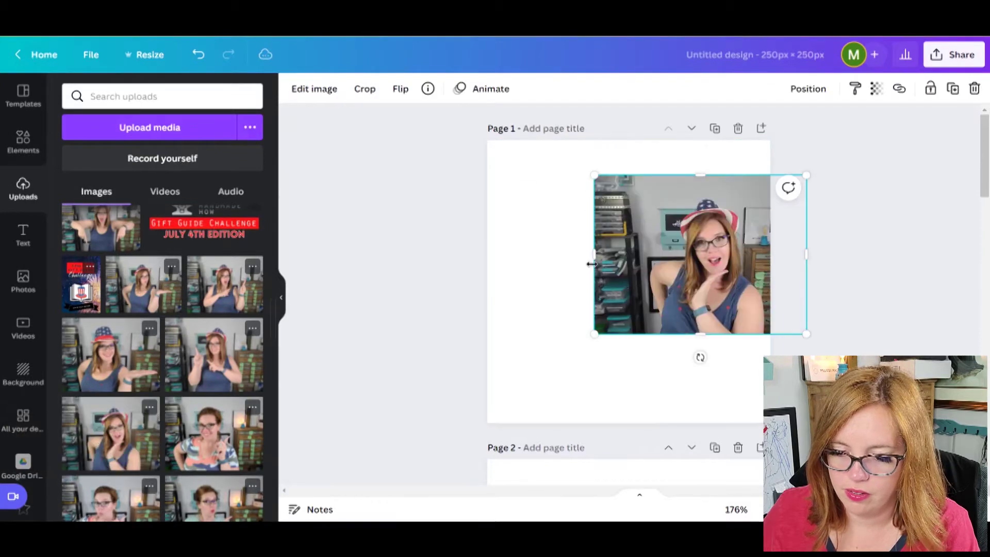
left_click_drag(650, 243, 592, 269)
scroll(385, 338, "down", 5)
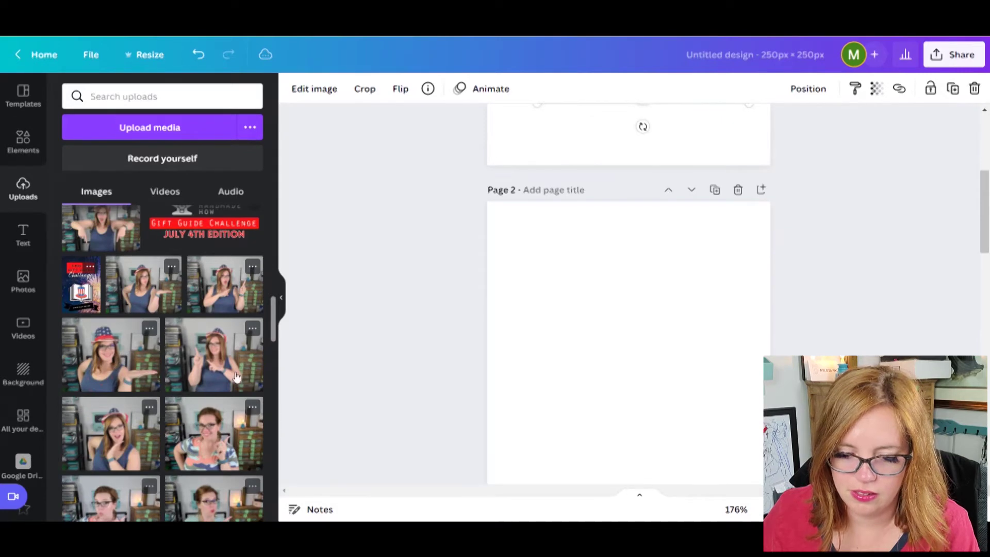
left_click_drag(108, 359, 546, 336)
scroll(546, 336, "down", 5)
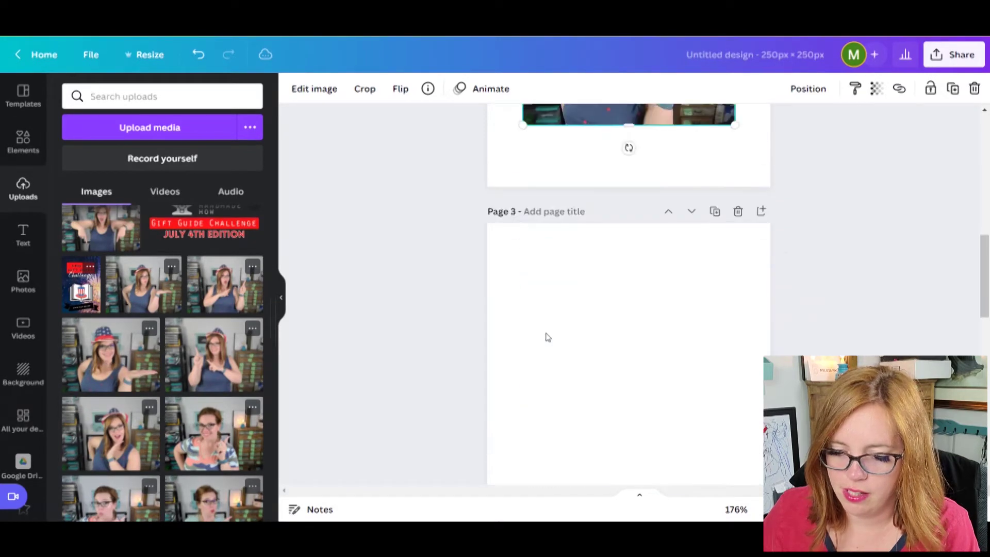
left_click_drag(214, 355, 520, 345)
scroll(404, 315, "down", 5)
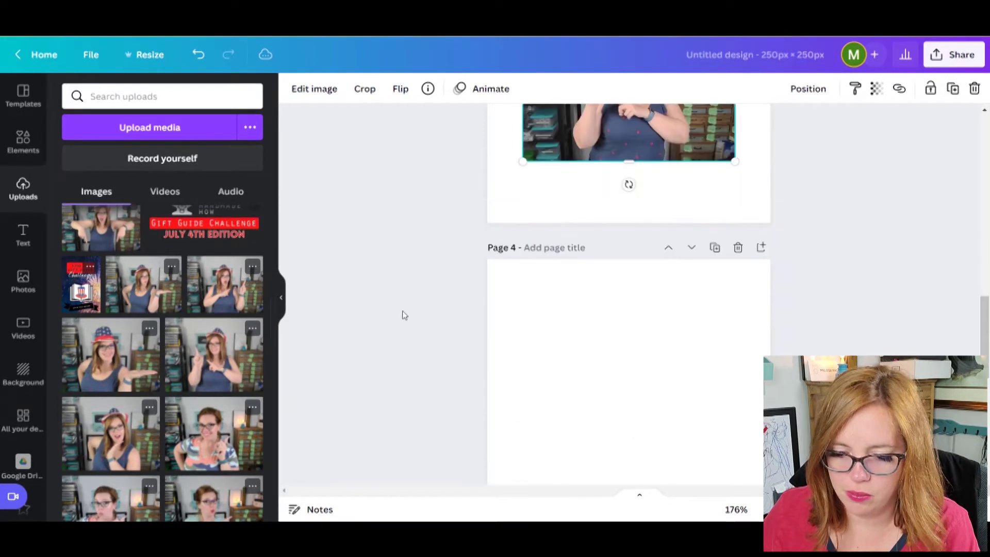
Add the pointing photo to Page 4 and the hand-out photo to Page 5.
left_click(225, 292)
left_click_drag(672, 139, 693, 406)
scroll(693, 406, "down", 6)
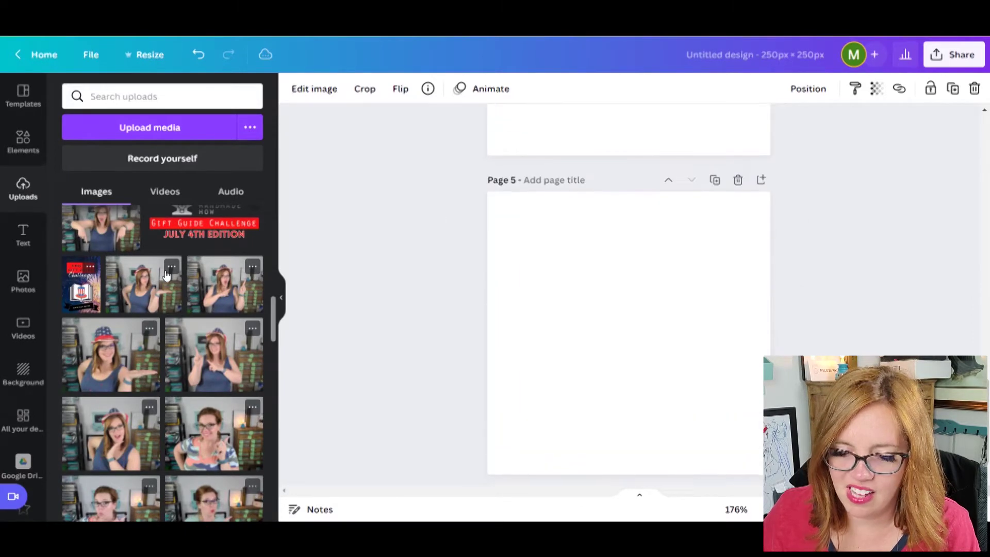
left_click(136, 291)
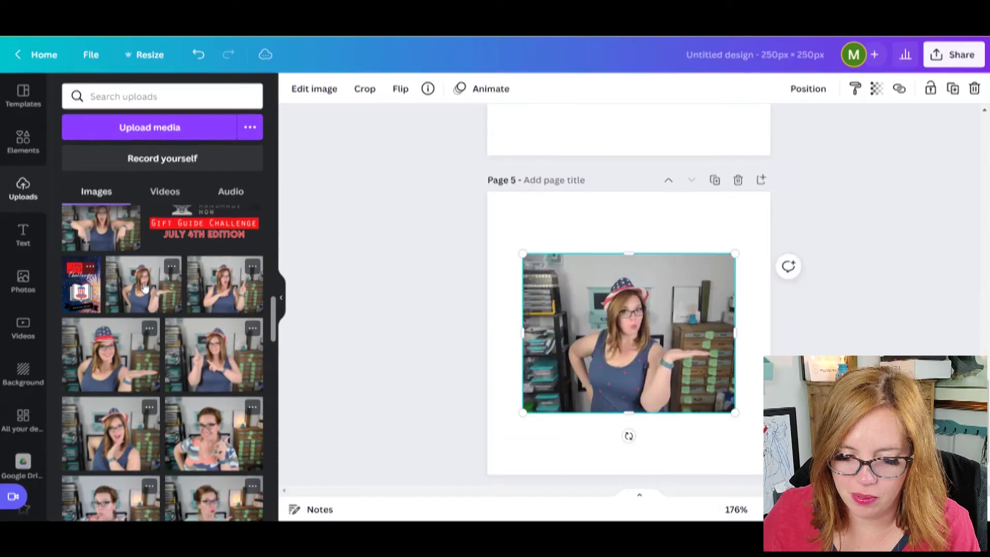
scroll(145, 288, "up", 3)
scroll(145, 288, "up", 3)
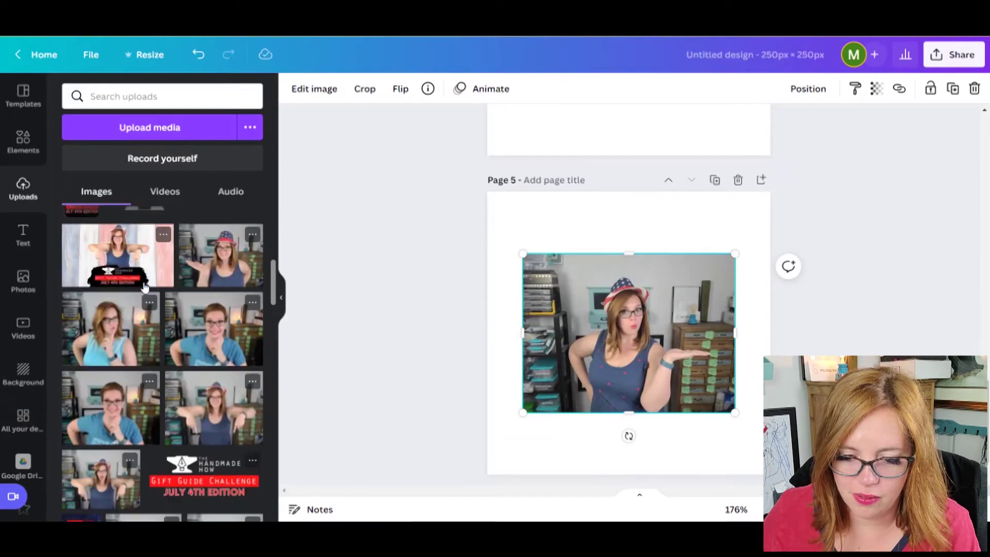
scroll(144, 288, "down", 1)
scroll(145, 288, "up", 5)
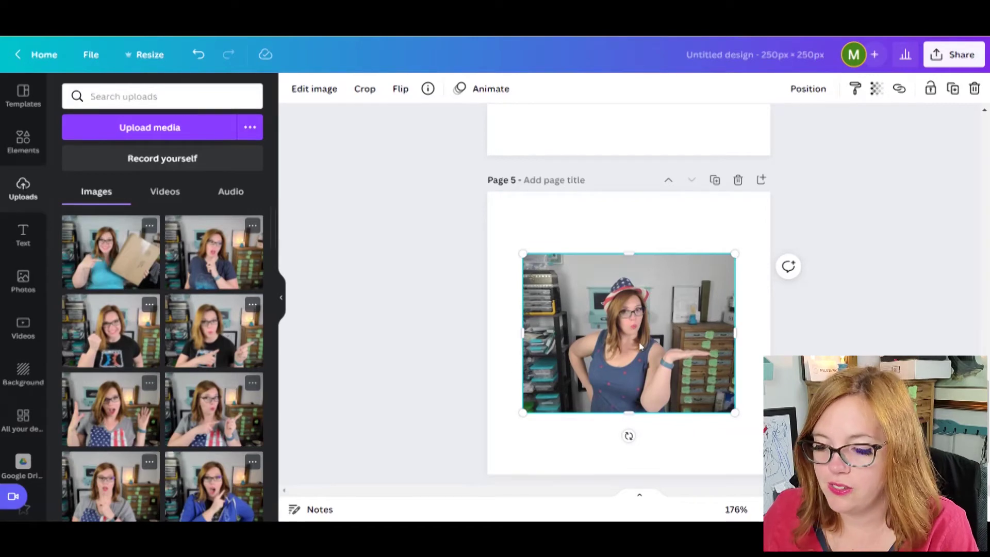
scroll(639, 347, "up", 20)
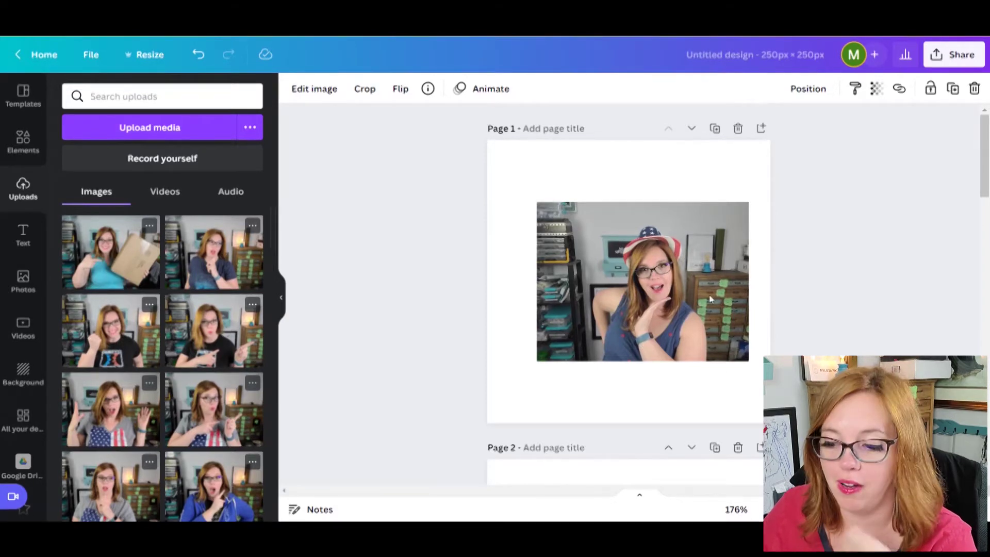
Remove the background from the Page 1 photo with BG Remover.
left_click(630, 246)
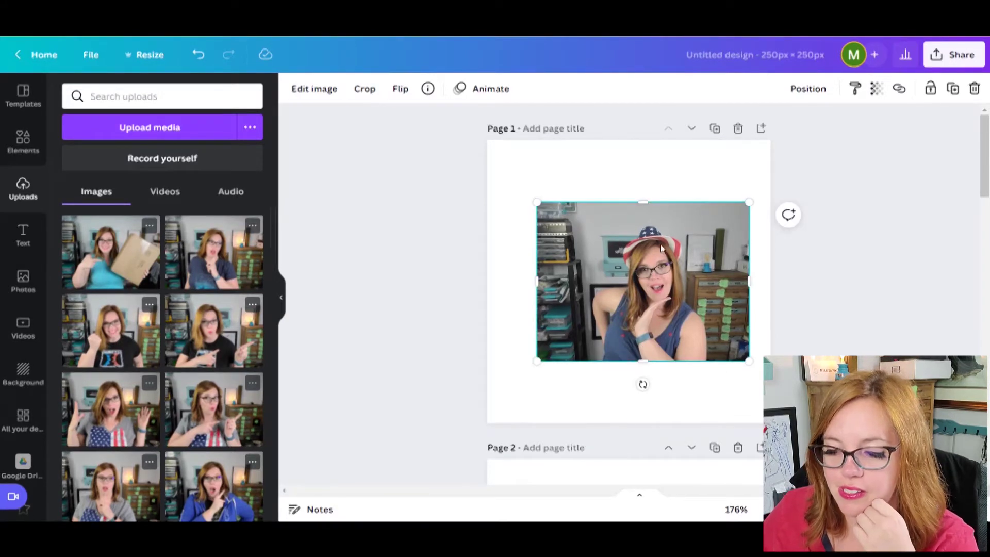
left_click(304, 89)
left_click(212, 202)
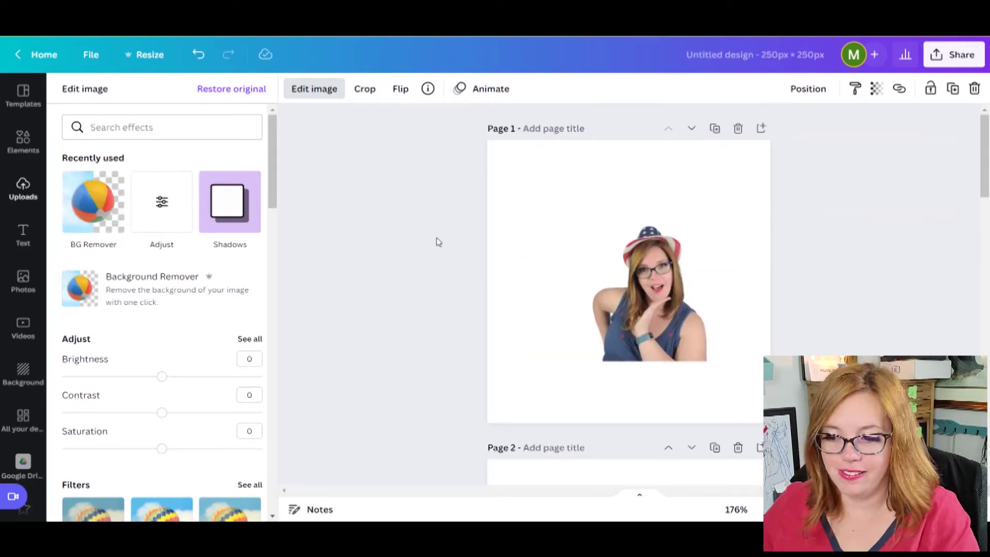
scroll(617, 294, "down", 20)
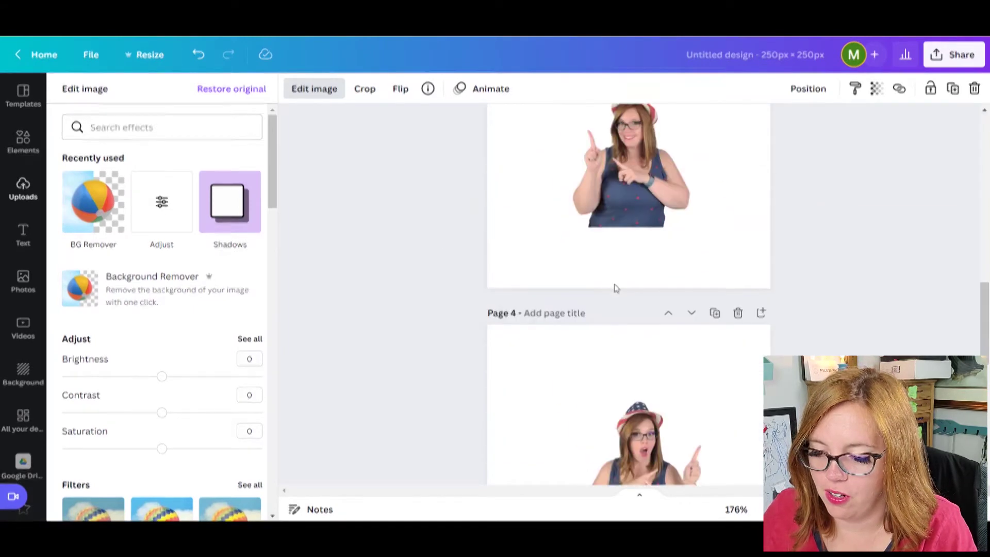
left_click(615, 288)
scroll(615, 288, "down", 2)
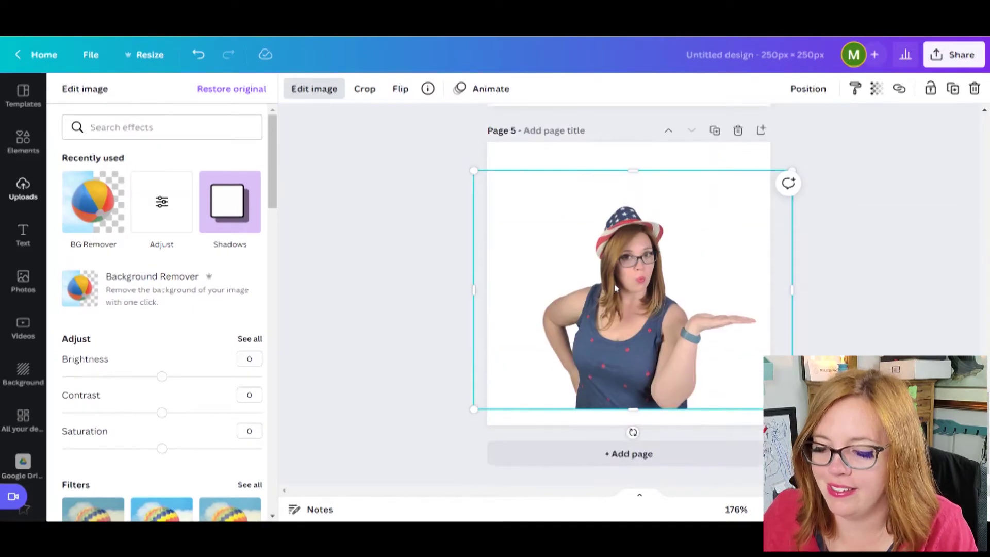
scroll(615, 288, "up", 20)
scroll(615, 288, "up", 1)
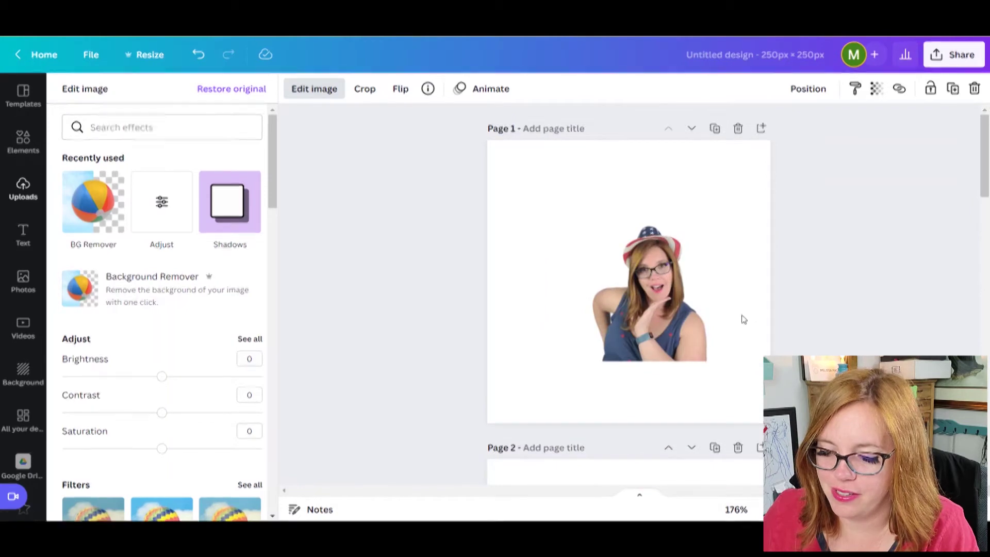
Enlarge and centre the Page 1 cutout to fill the page.
left_click(705, 236)
left_click_drag(757, 199, 819, 149)
left_click_drag(537, 360, 462, 419)
mouse_move(655, 323)
left_mouse_down()
mouse_move(617, 327)
mouse_move(642, 323)
left_mouse_up()
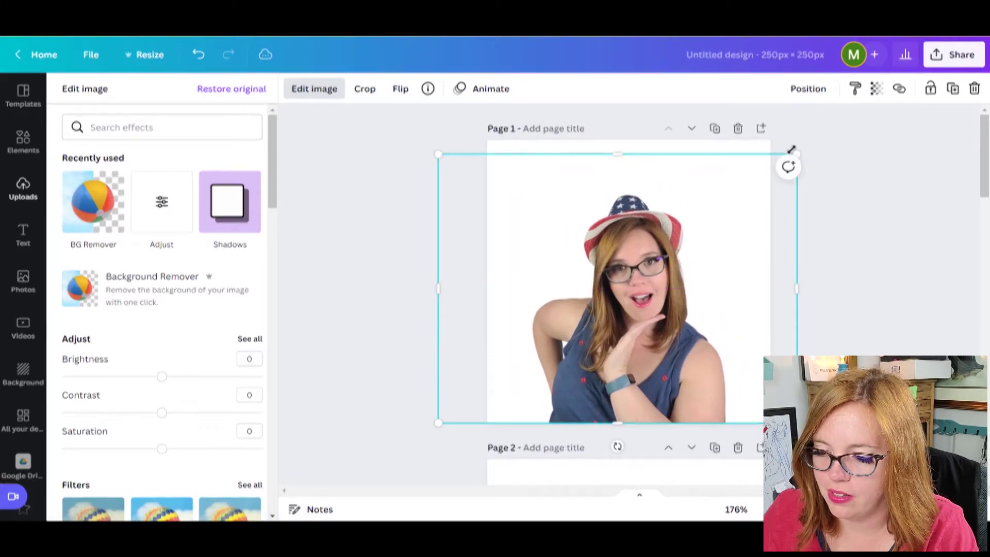
left_click_drag(439, 154, 412, 149)
mouse_move(568, 206)
left_mouse_down()
mouse_move(581, 212)
mouse_move(581, 203)
left_mouse_up()
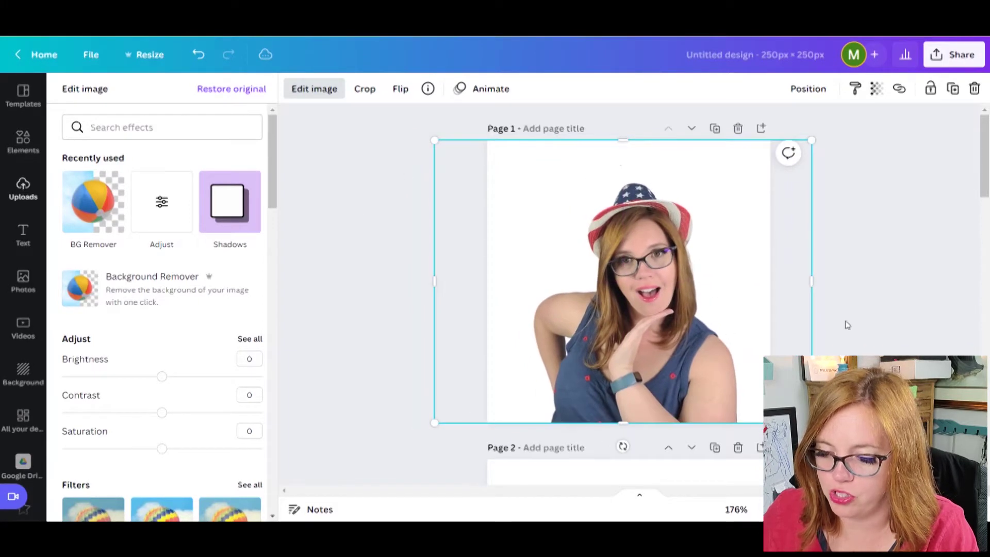
Enlarge the Page 2 cutout by dragging its corners, then deselect it.
scroll(847, 325, "down", 8)
left_click(694, 286)
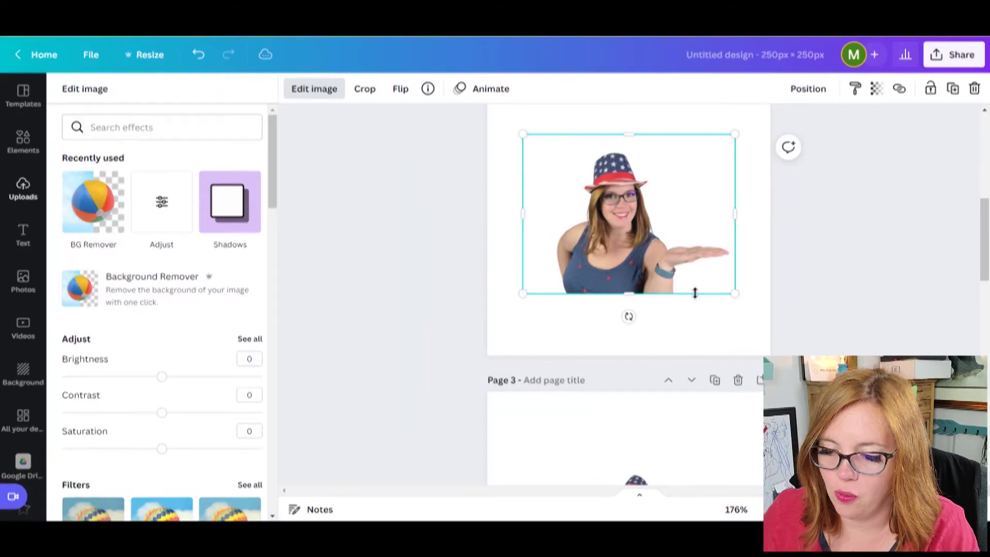
scroll(747, 245, "up", 3)
left_click_drag(734, 263, 808, 197)
left_click_drag(522, 424, 439, 486)
left_click(899, 253)
scroll(898, 253, "up", 3)
scroll(898, 253, "up", 2)
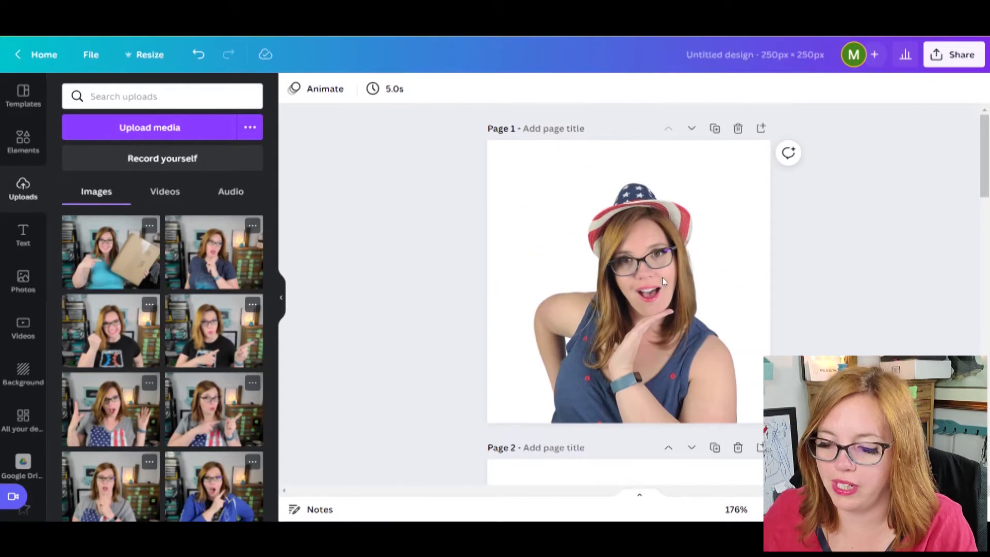
Set the Page 1 photo's brightness to 10.
left_click(647, 265)
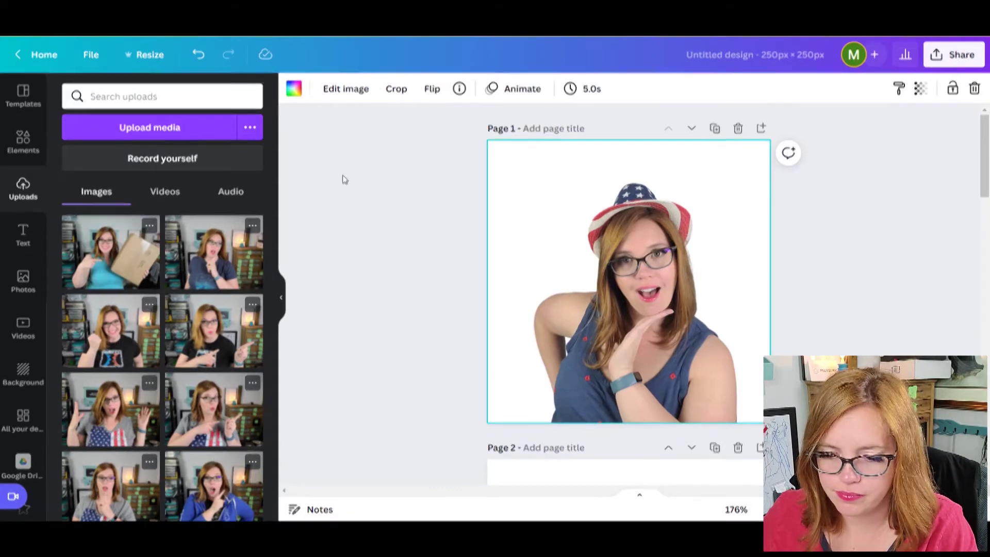
left_click(343, 92)
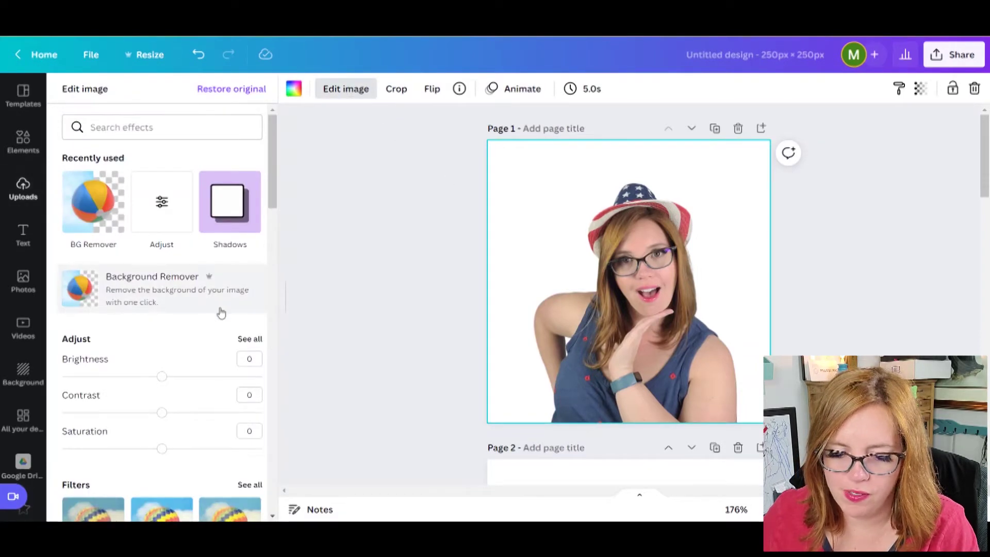
left_click(252, 358)
type("10")
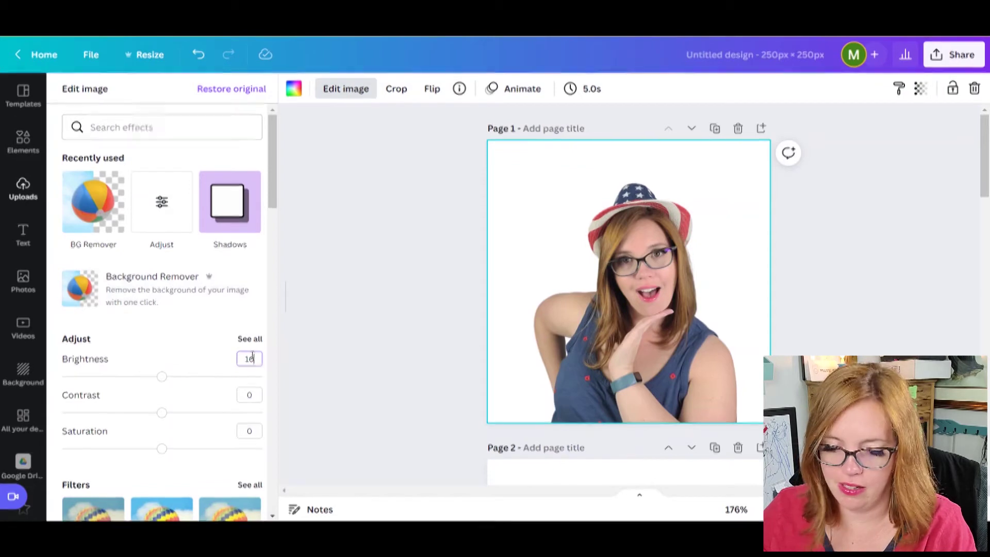
key("Tab")
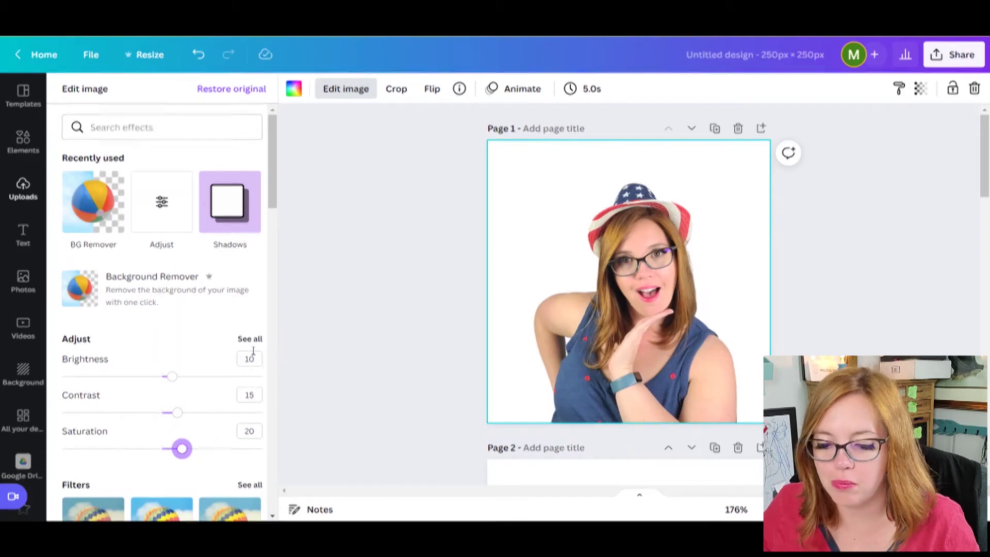
scroll(470, 272, "down", 7)
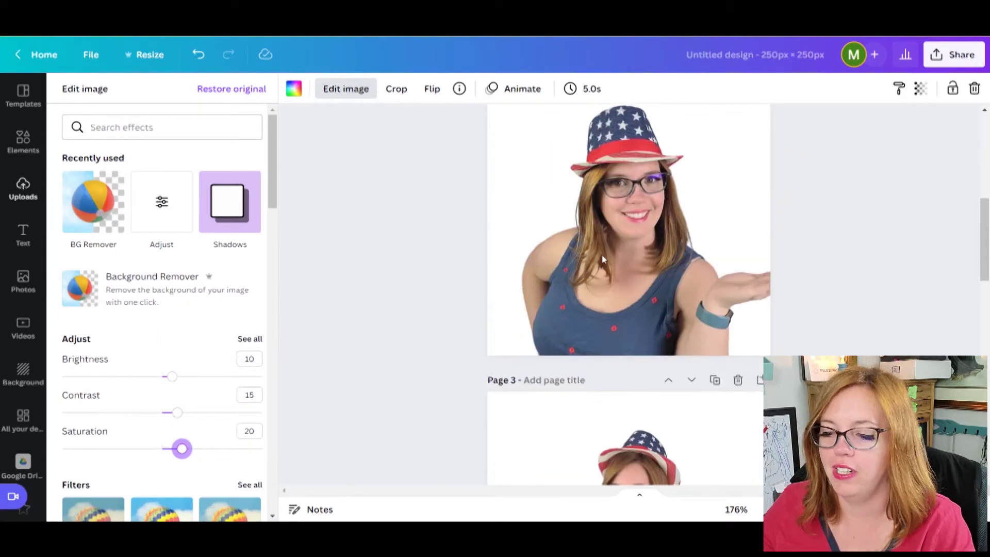
Give the Page 2 photo brightness 10 and contrast 15.
left_click(599, 273)
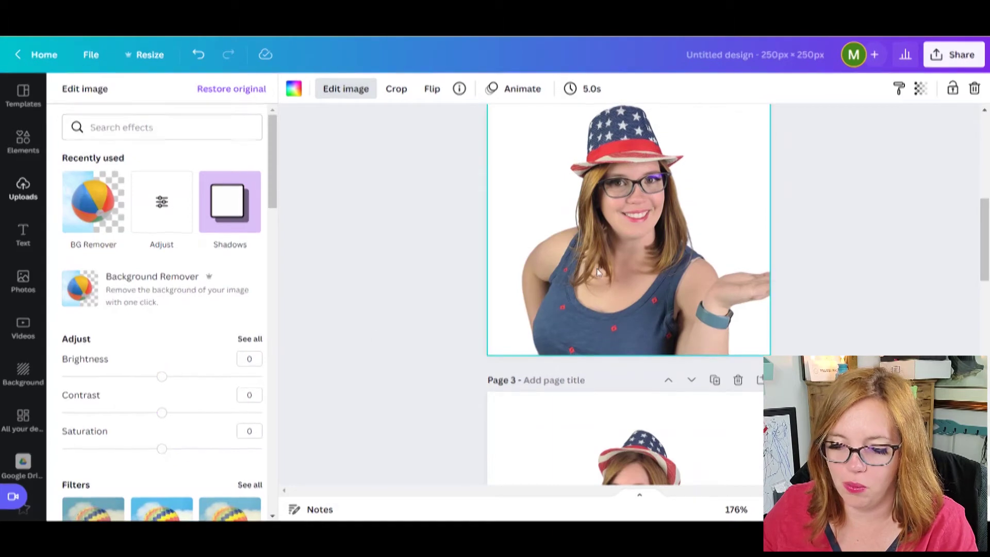
left_click(261, 359)
type("10")
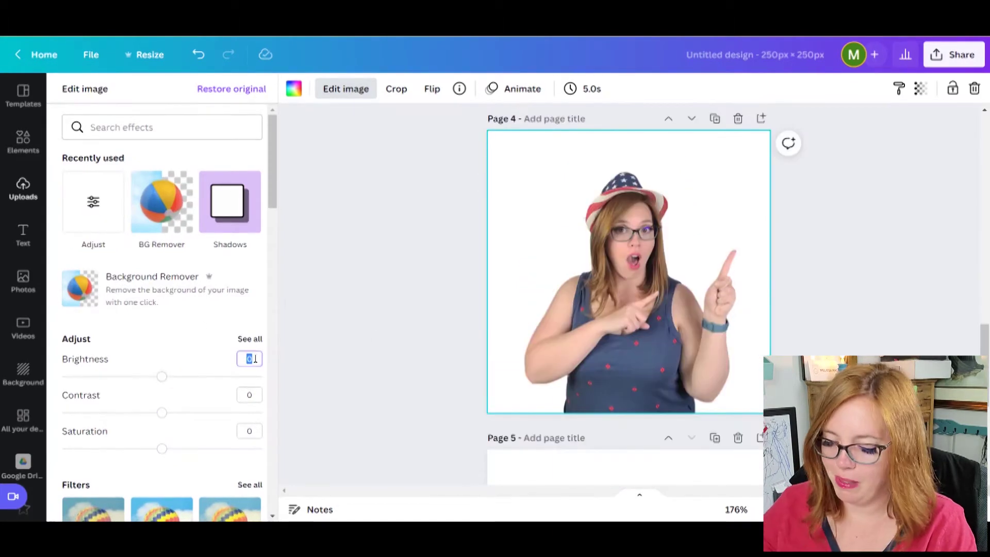
type("10")
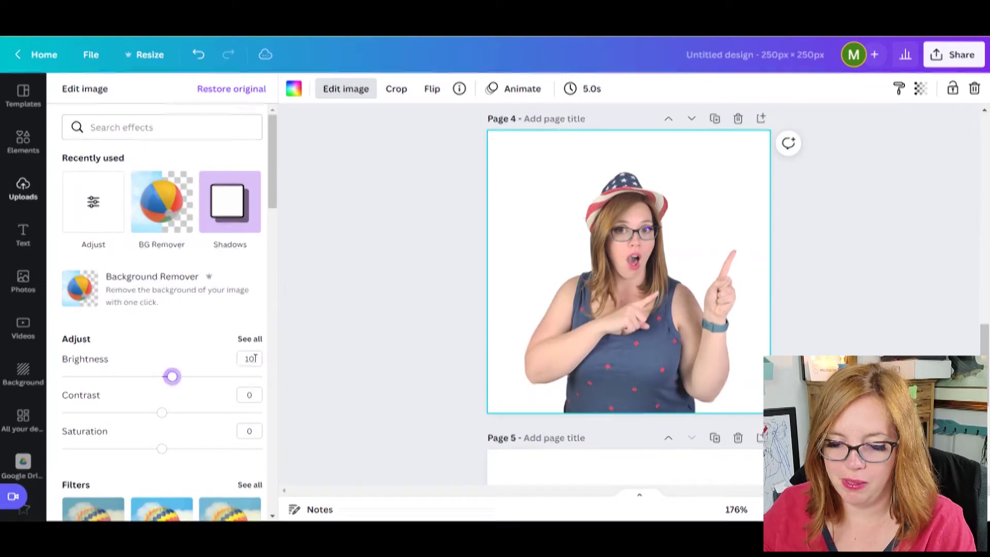
key("Tab")
type("15")
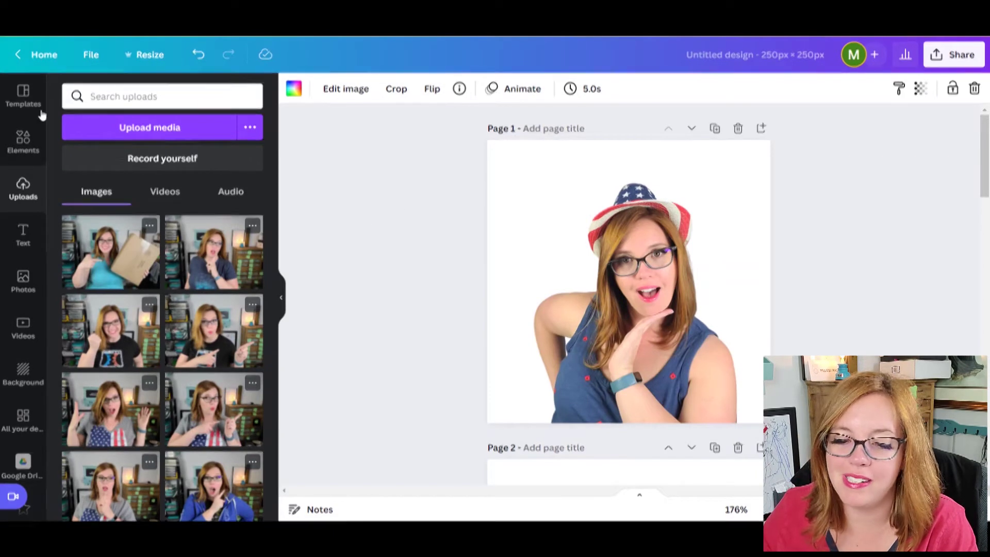
Open the Elements library and reselect the Page 1 presenter cutout.
left_click(24, 142)
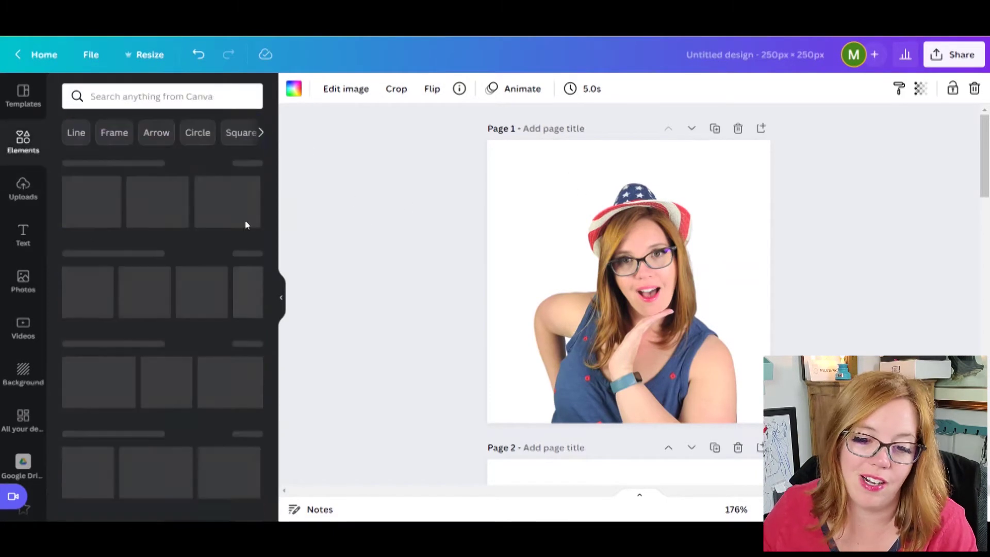
left_click(190, 97)
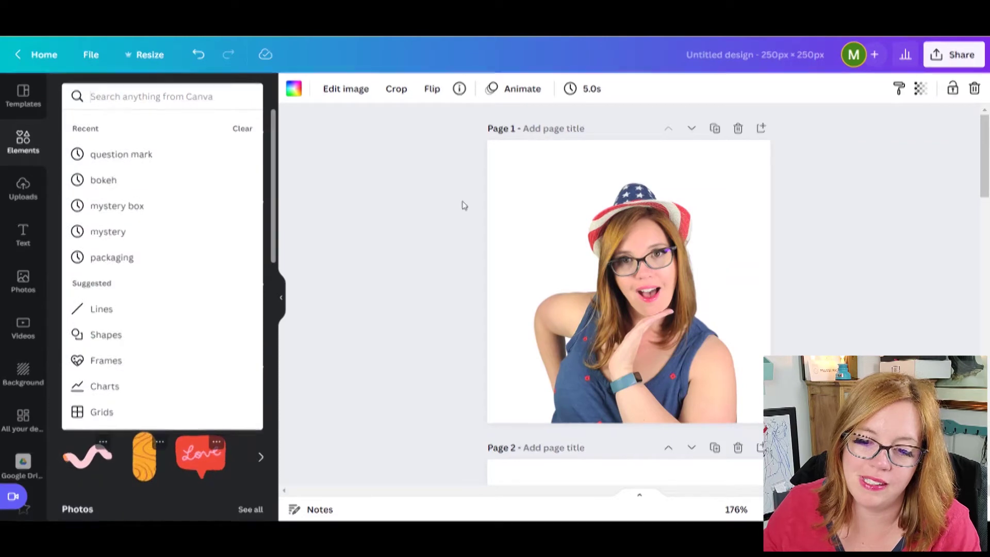
left_click(444, 241)
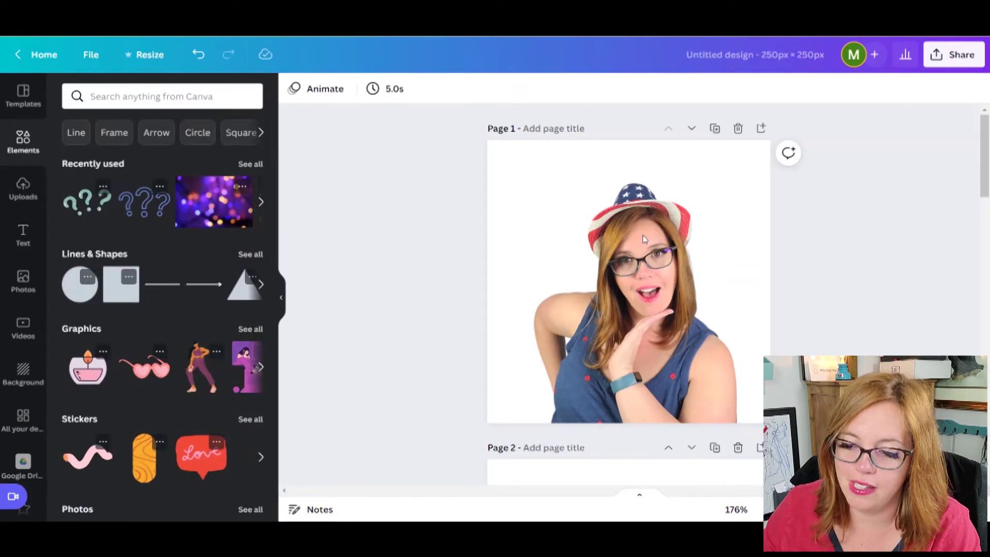
left_click(586, 292)
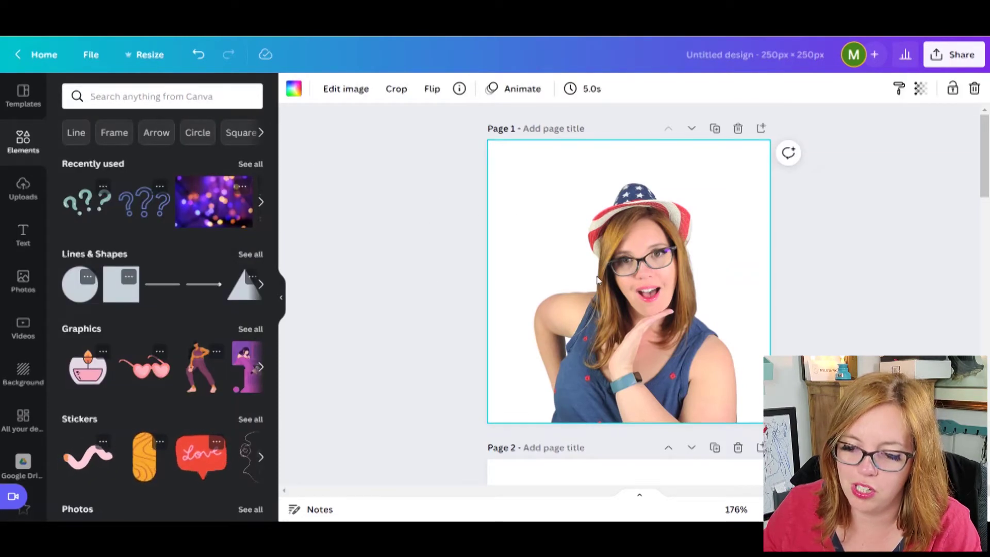
key("Escape")
left_click(666, 263)
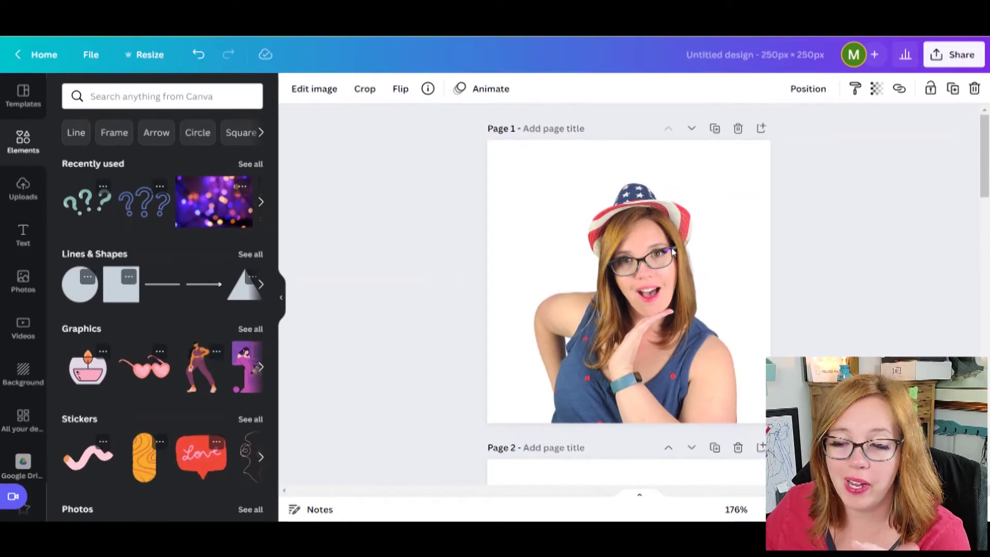
right_click(642, 252)
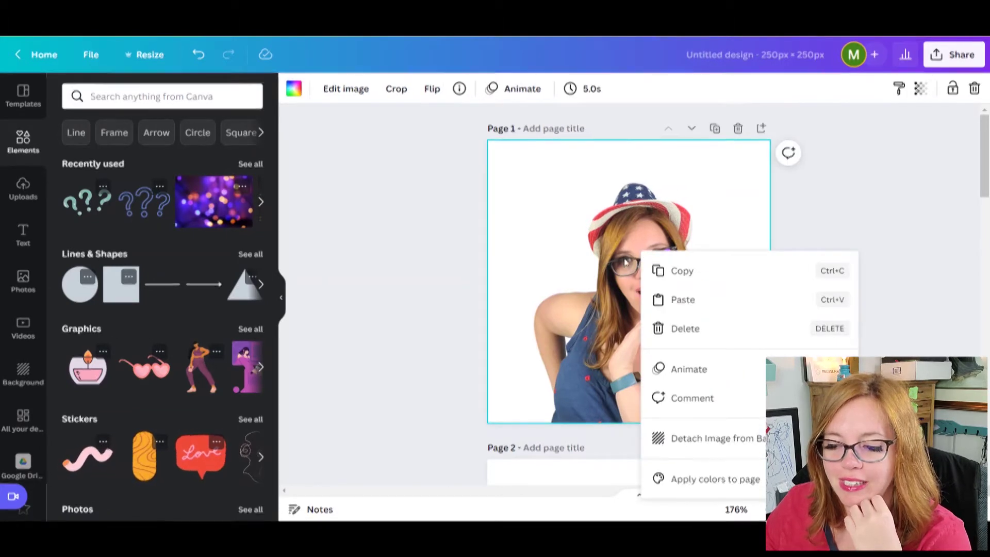
left_click(498, 244)
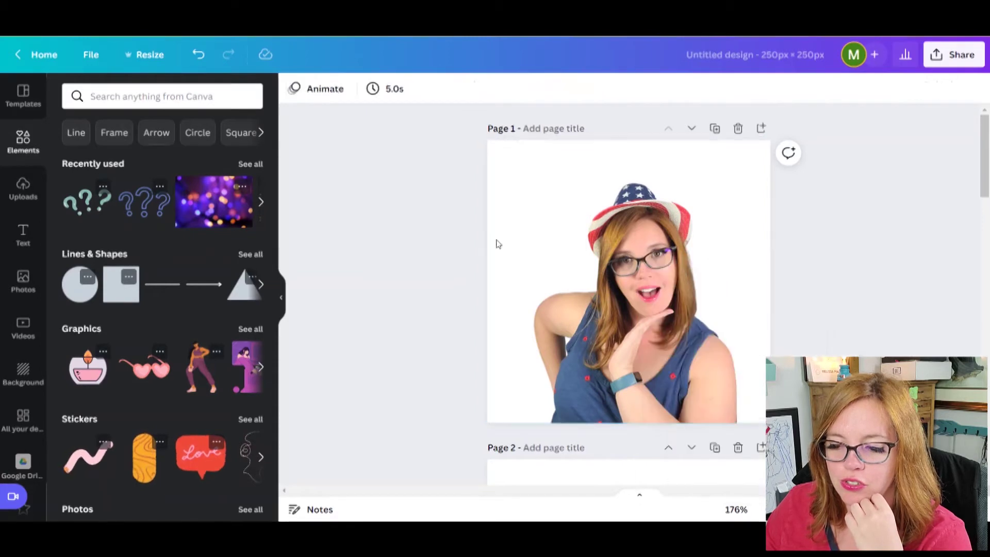
double_click(626, 252)
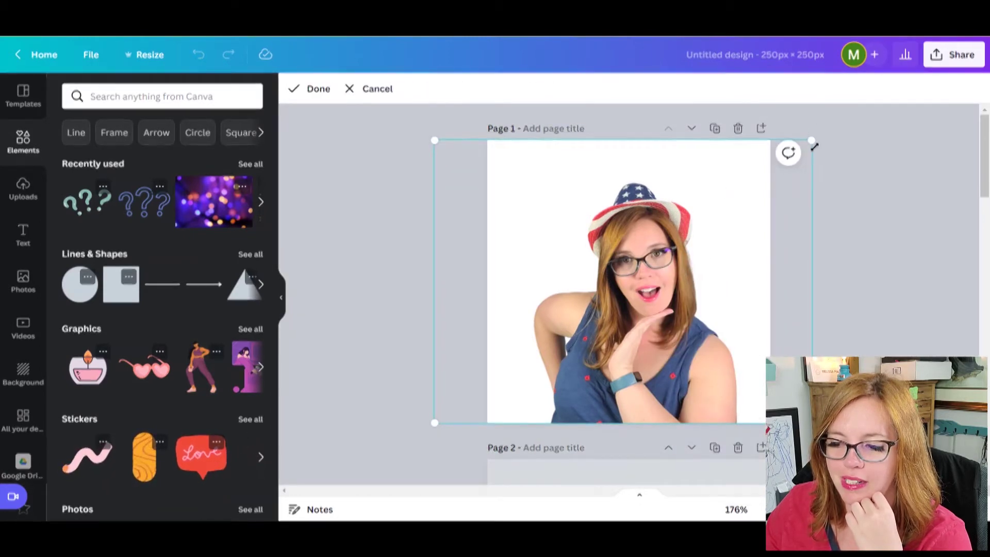
left_click_drag(435, 149, 404, 121)
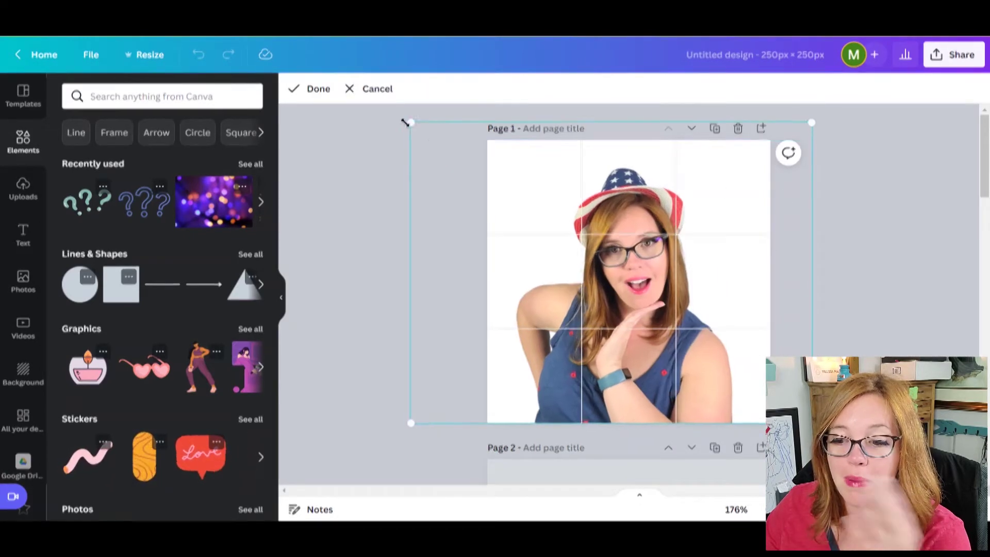
left_click(915, 262)
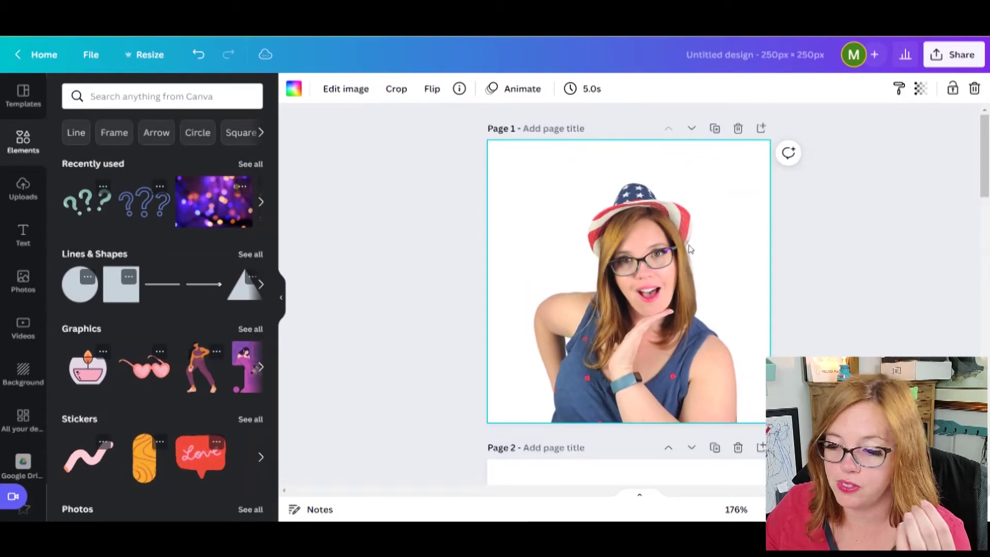
right_click(685, 250)
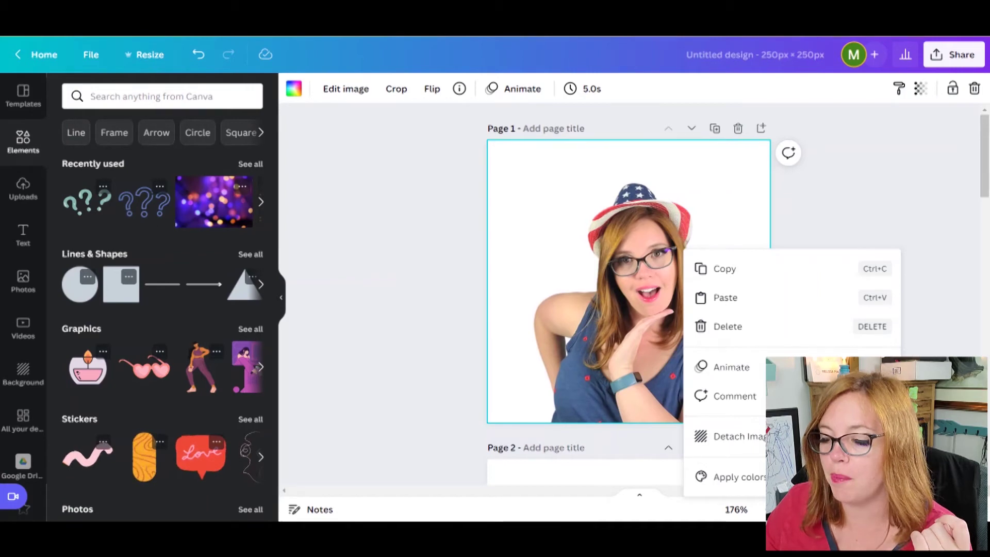
left_click(732, 436)
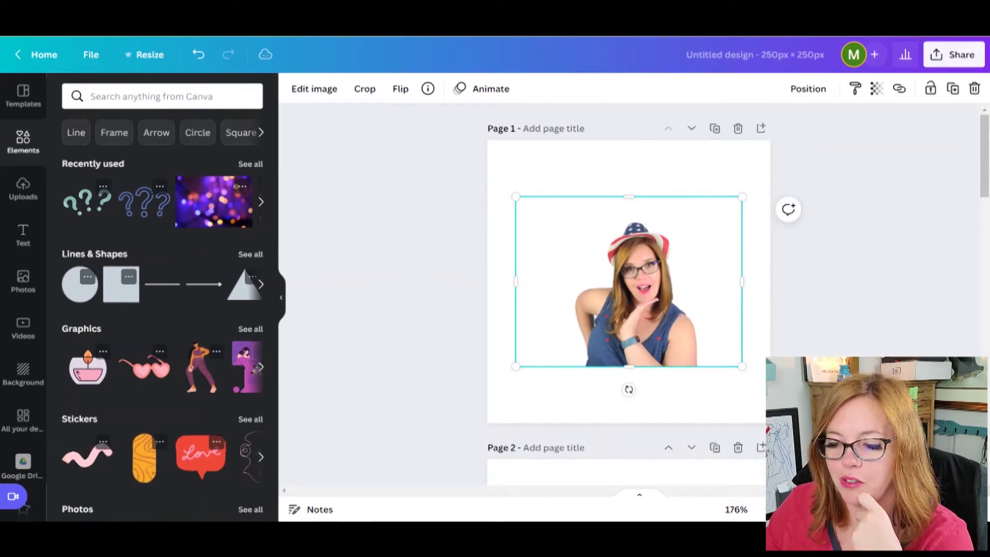
left_click(846, 325)
scroll(845, 324, "down", 4)
scroll(845, 324, "up", 4)
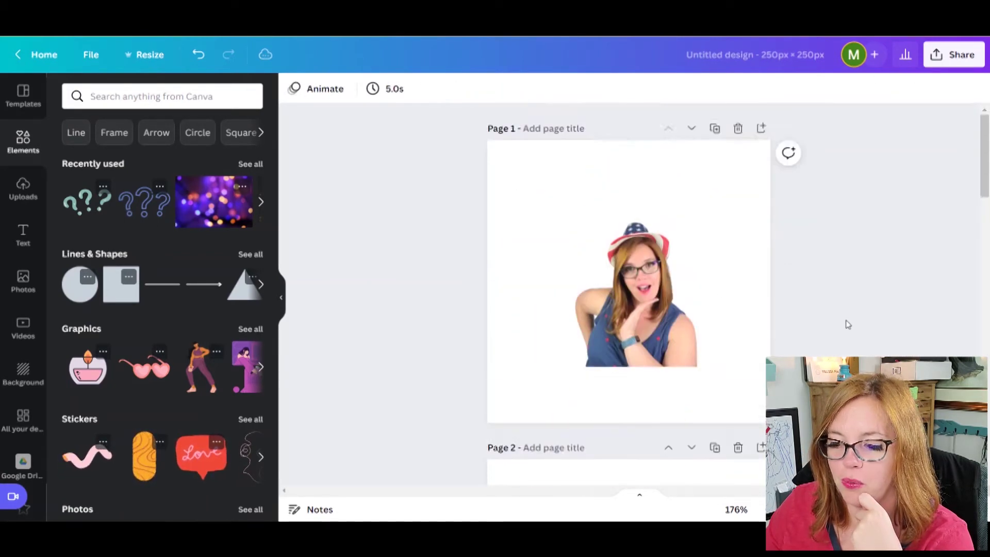
scroll(849, 324, "down", 1)
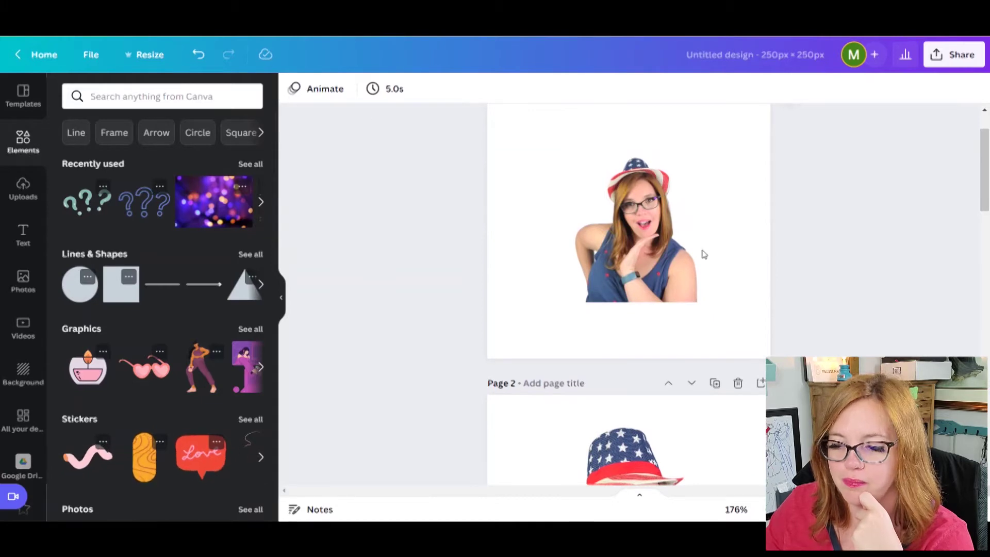
scroll(703, 254, "down", 5)
scroll(703, 254, "up", 5)
scroll(702, 254, "down", 6)
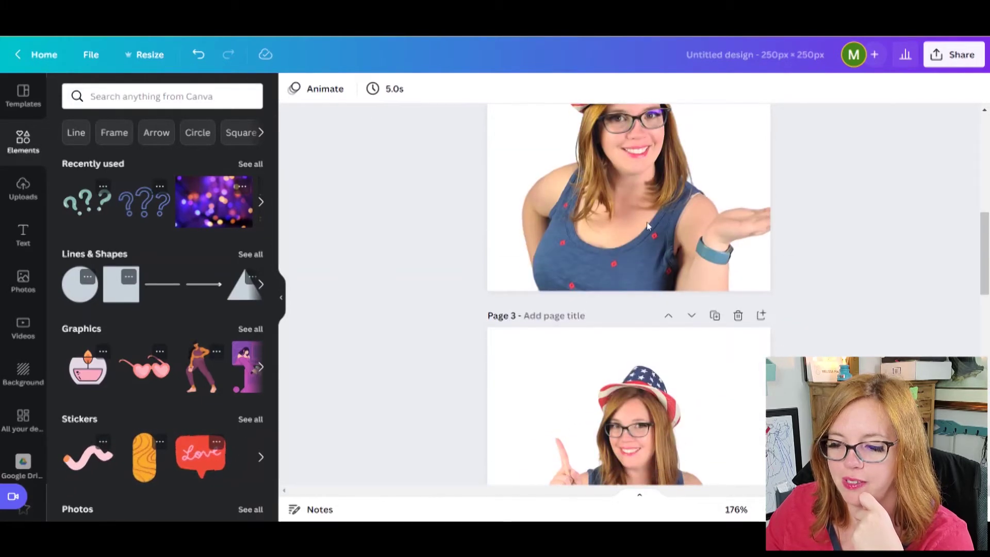
scroll(413, 347, "up", 6)
scroll(412, 347, "up", 1)
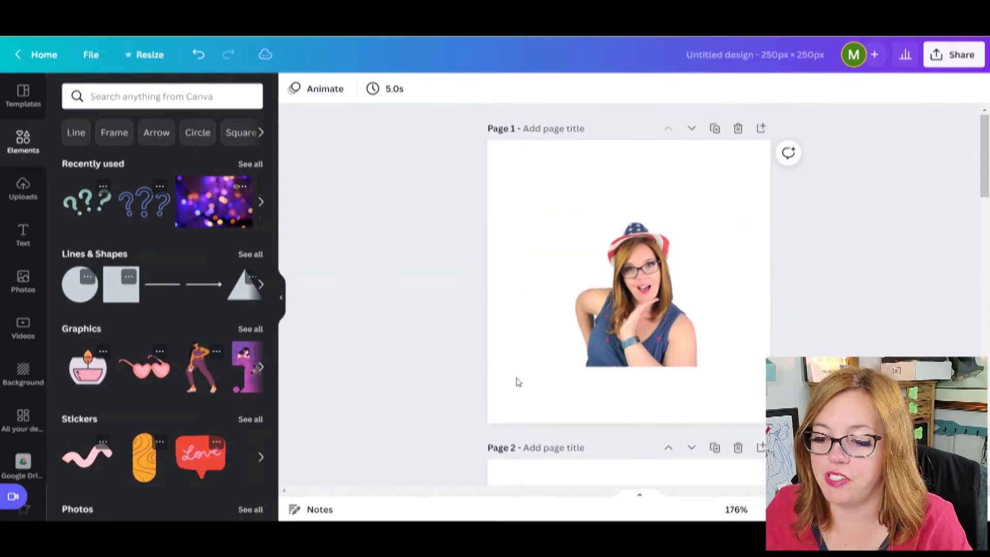
left_click(652, 284)
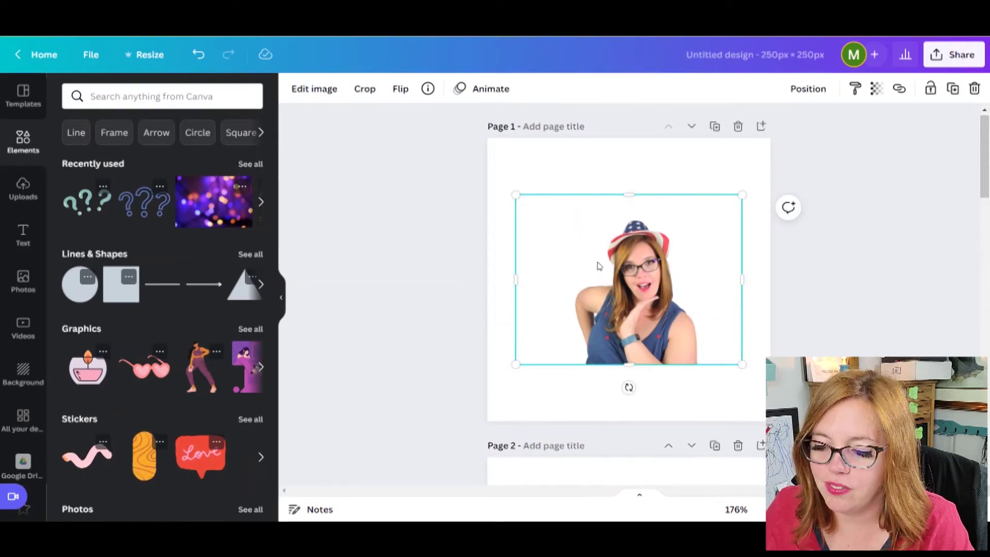
scroll(597, 265, "down", 5)
scroll(619, 223, "up", 2)
scroll(618, 223, "up", 4)
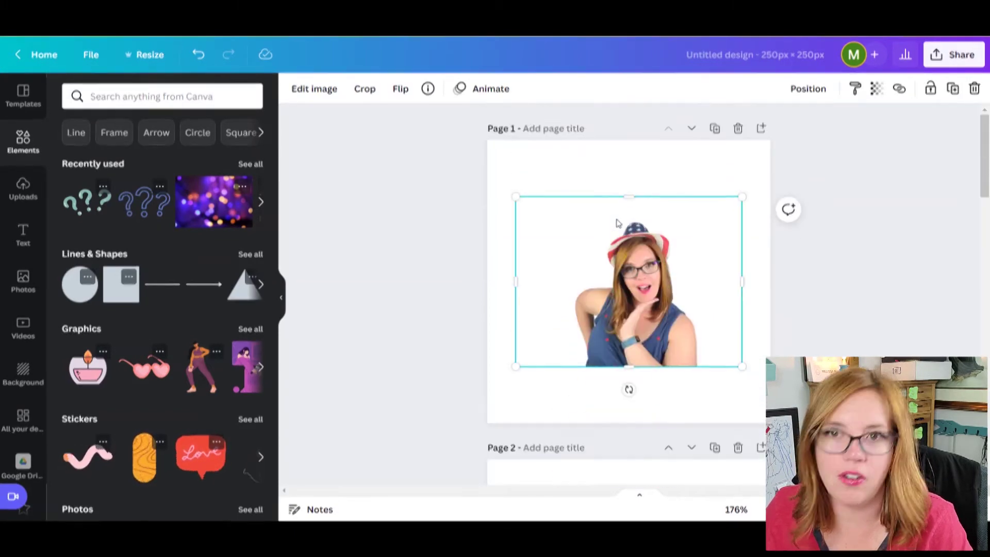
left_click(417, 284)
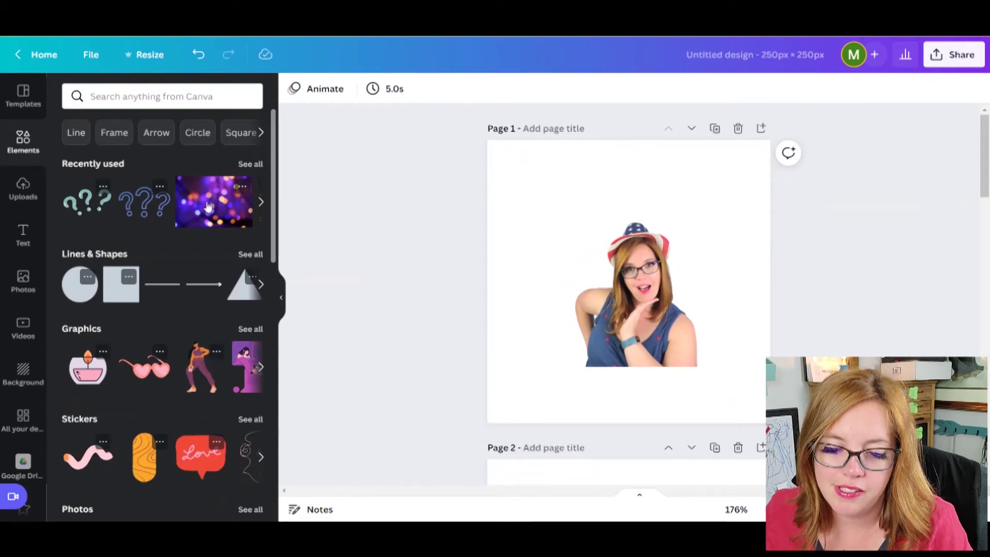
Set the purple bokeh image as Page 1's background and search Elements for 'bokeh'.
left_click_drag(196, 212, 504, 150)
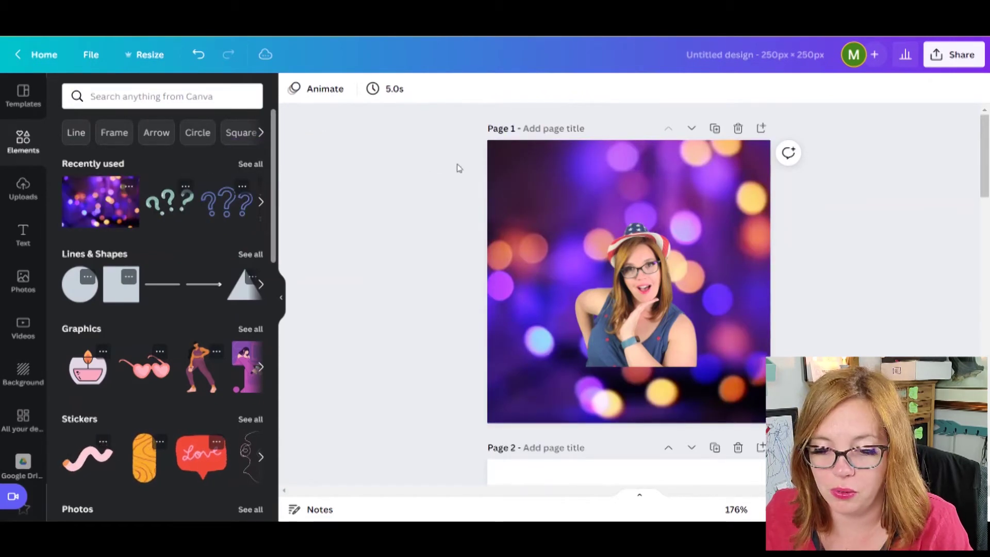
left_click(186, 100)
type("bokeh")
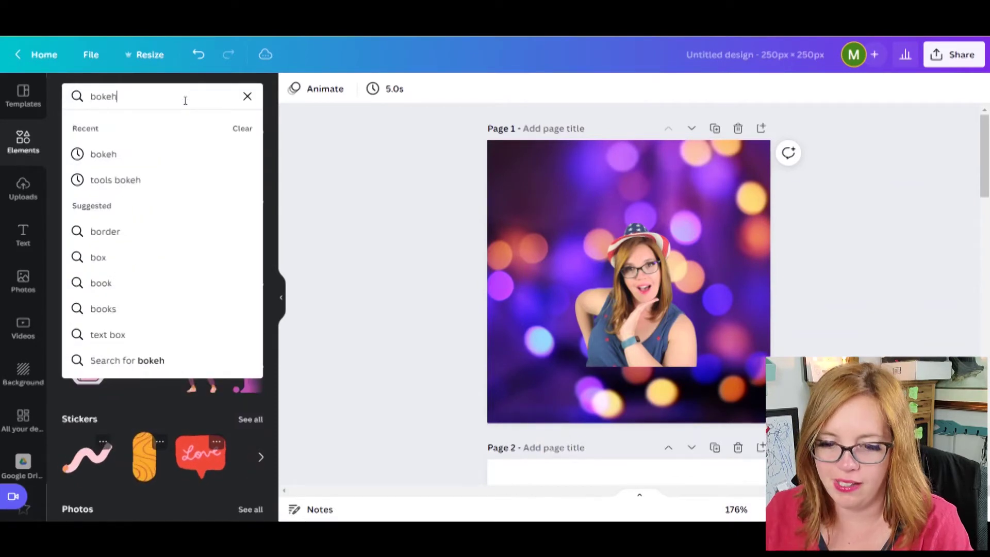
key("Return")
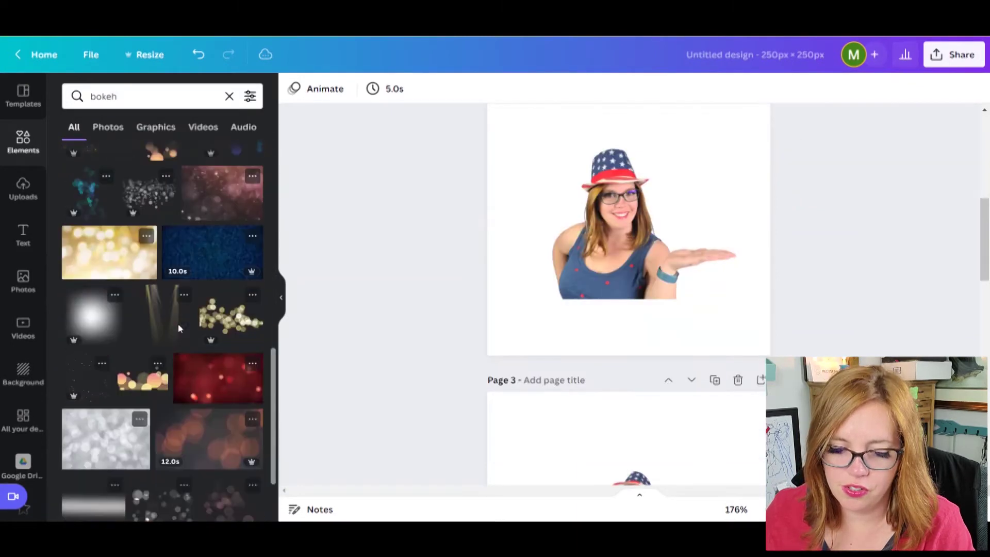
scroll(177, 323, "down", 3)
Search Elements for 'gradient' and drag a gradient onto the design as a background.
left_click(192, 91)
key("Return")
double_click(192, 91)
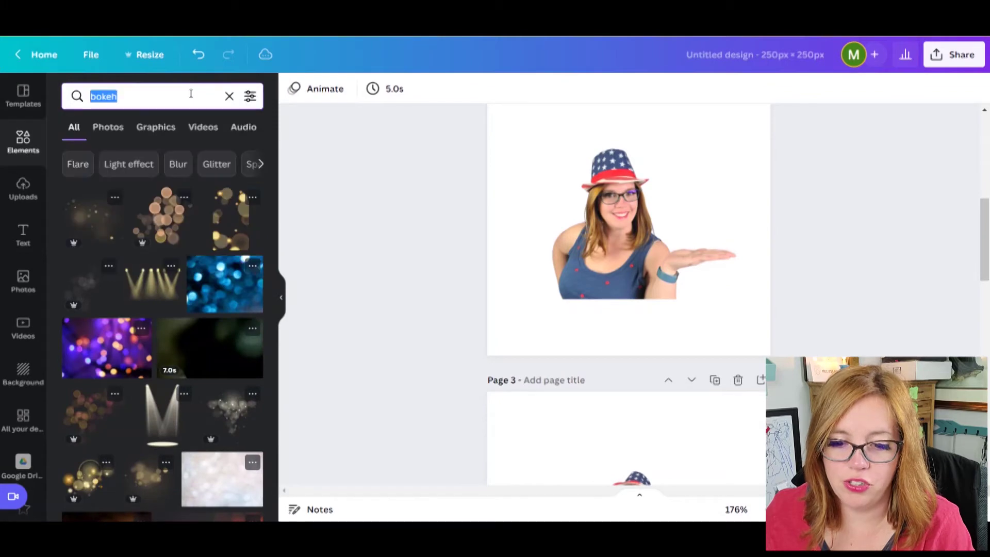
type("gradient")
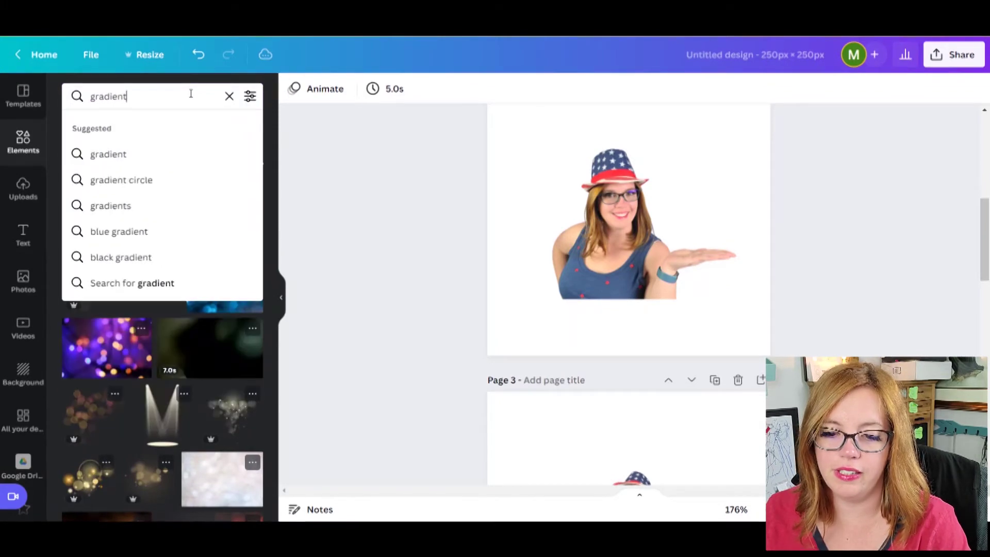
key("Return")
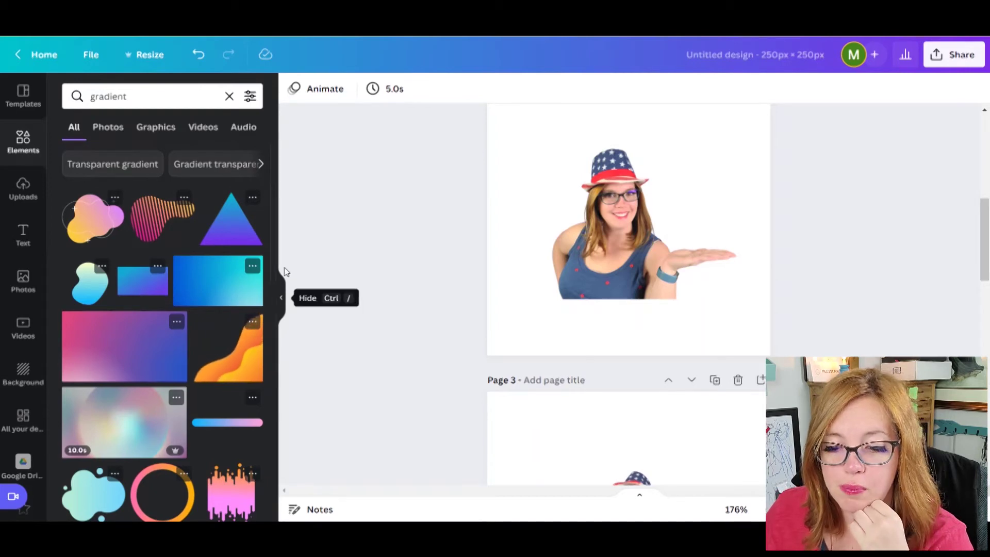
scroll(509, 275, "up", 3)
scroll(509, 275, "up", 5)
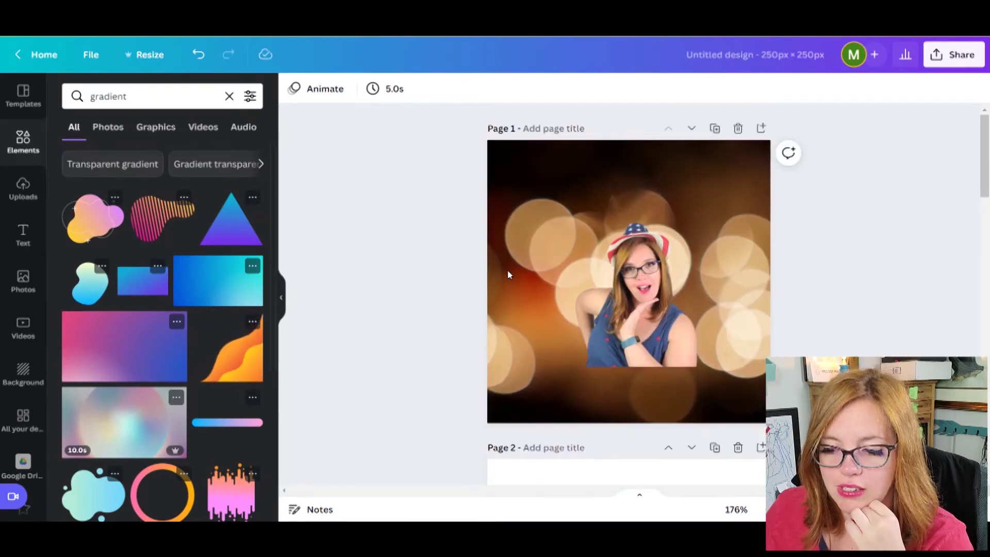
left_click_drag(192, 287, 524, 155)
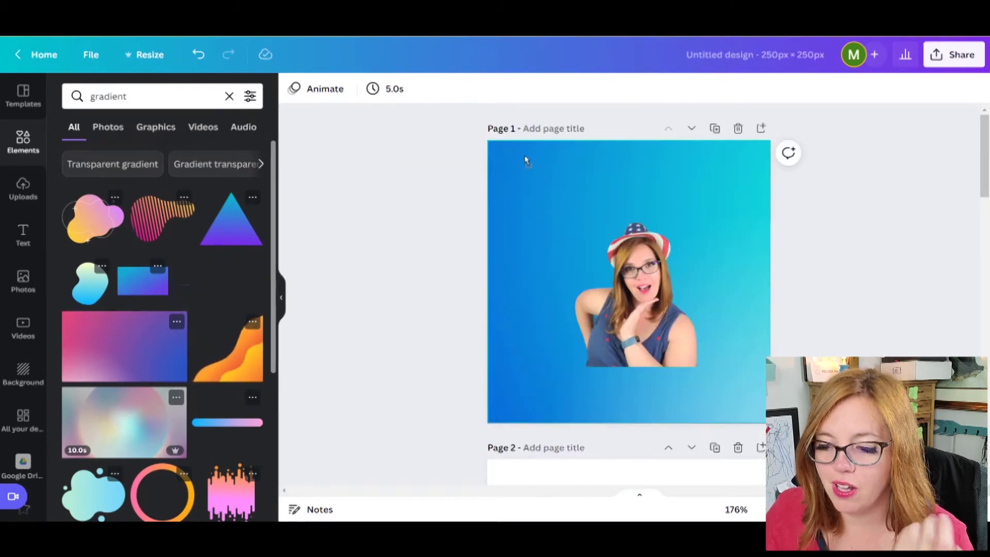
Make the pink-purple gradient Page 2's background, then browse more gradients.
scroll(232, 288, "down", 5)
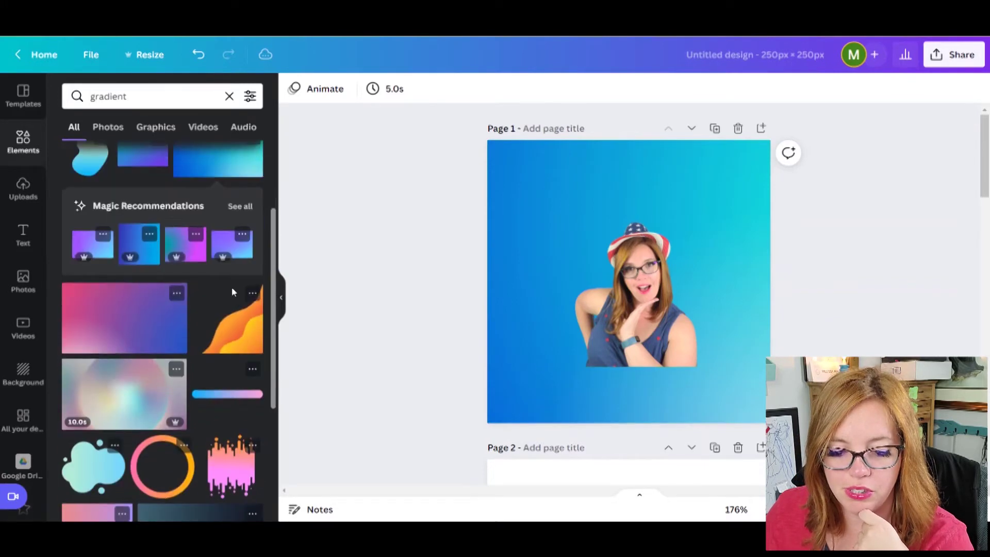
scroll(407, 323, "down", 5)
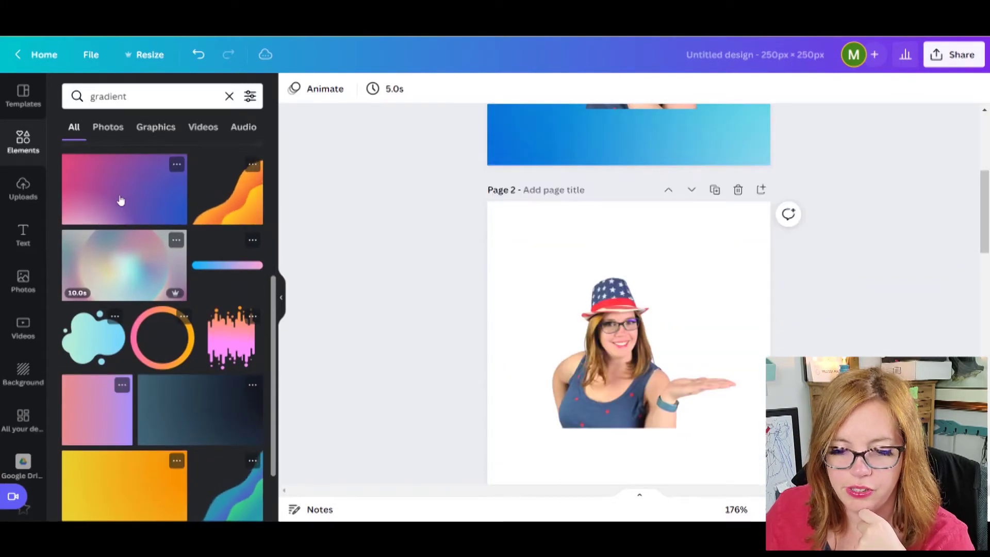
left_click_drag(120, 200, 497, 231)
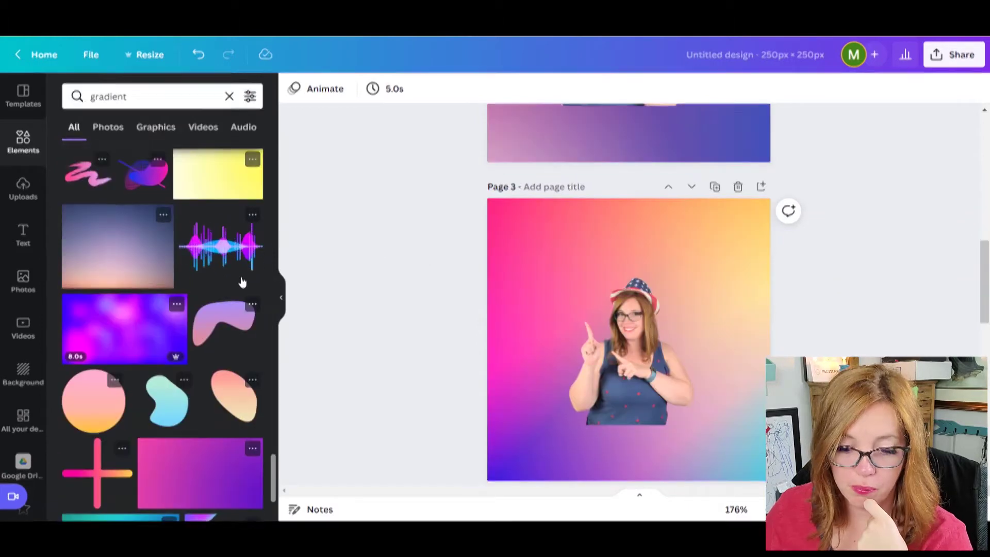
scroll(177, 232, "down", 2)
scroll(178, 232, "up", 2)
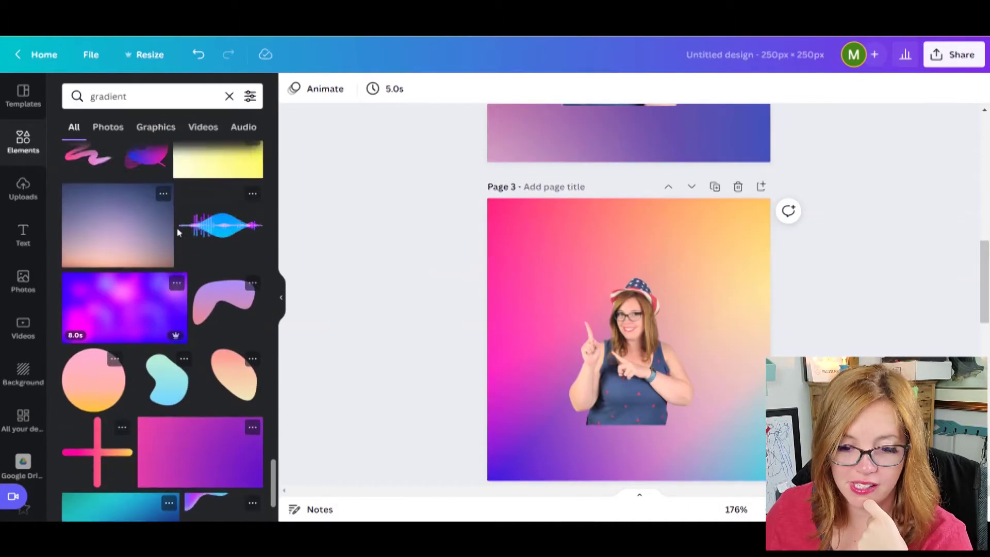
scroll(201, 331, "down", 5)
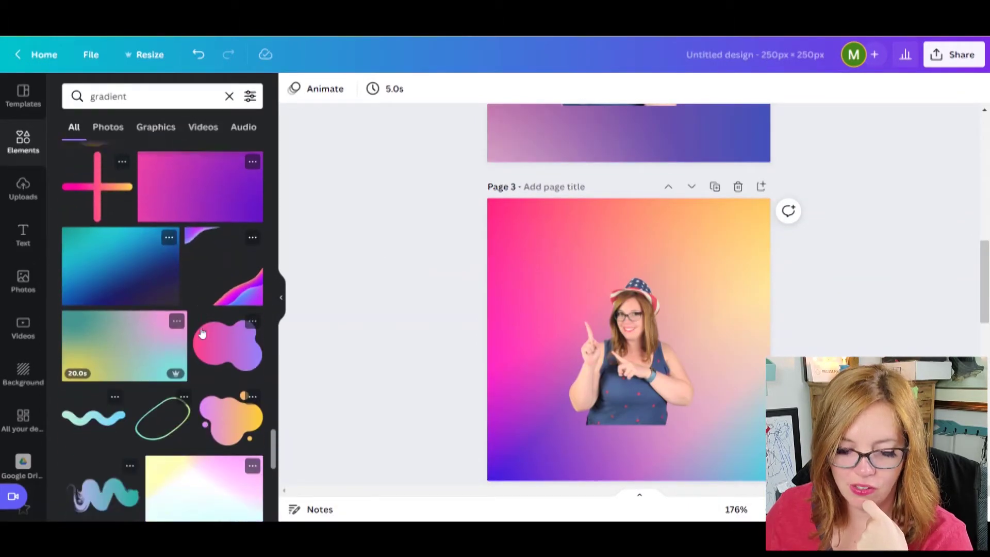
scroll(202, 333, "down", 6)
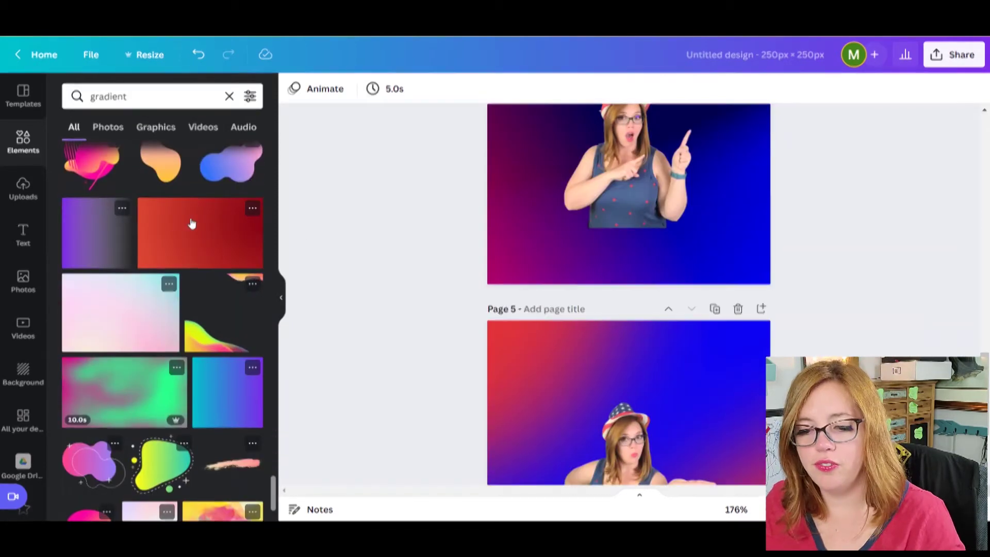
scroll(534, 217, "down", 3)
scroll(534, 218, "up", 5)
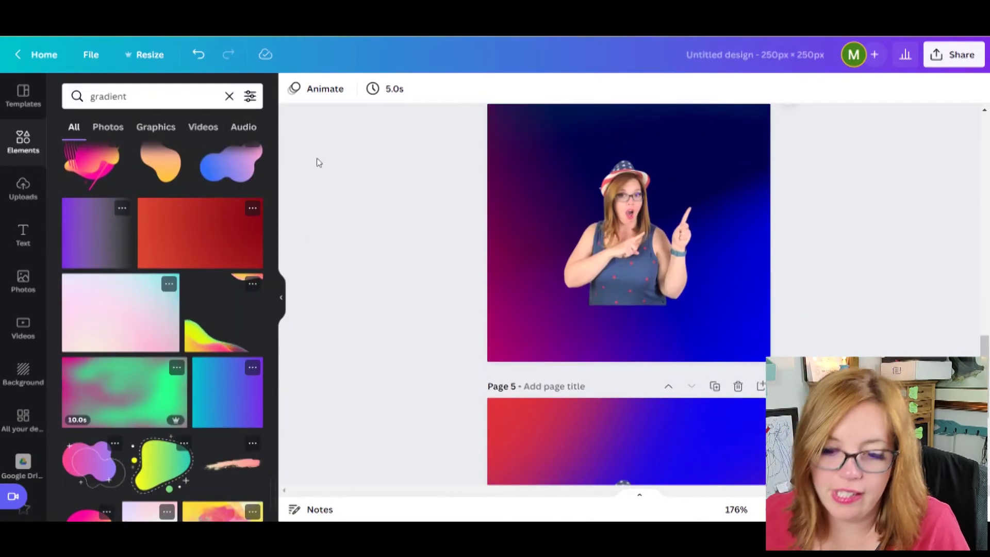
Search for 'red to blue' gradients, try one, and delete it.
left_click(145, 91)
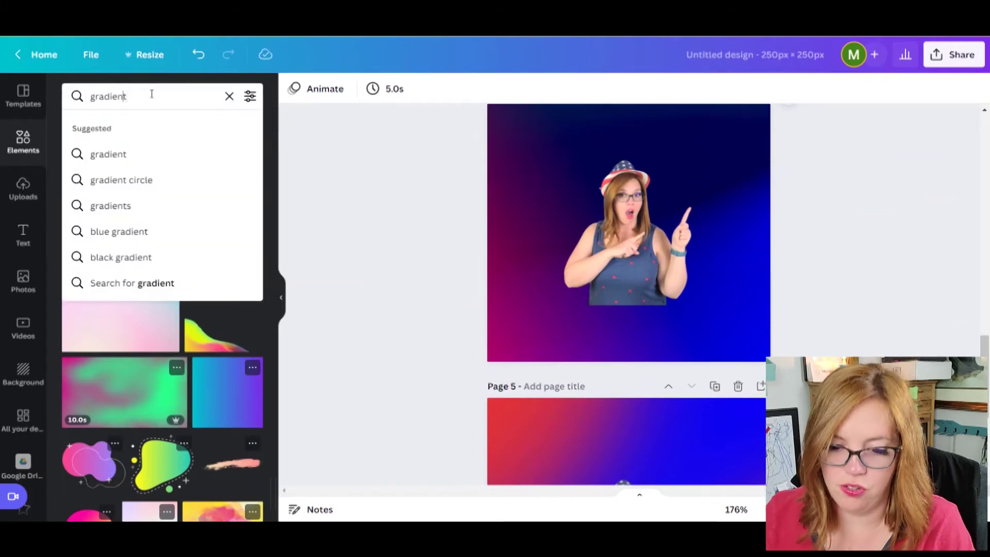
type("red to blue")
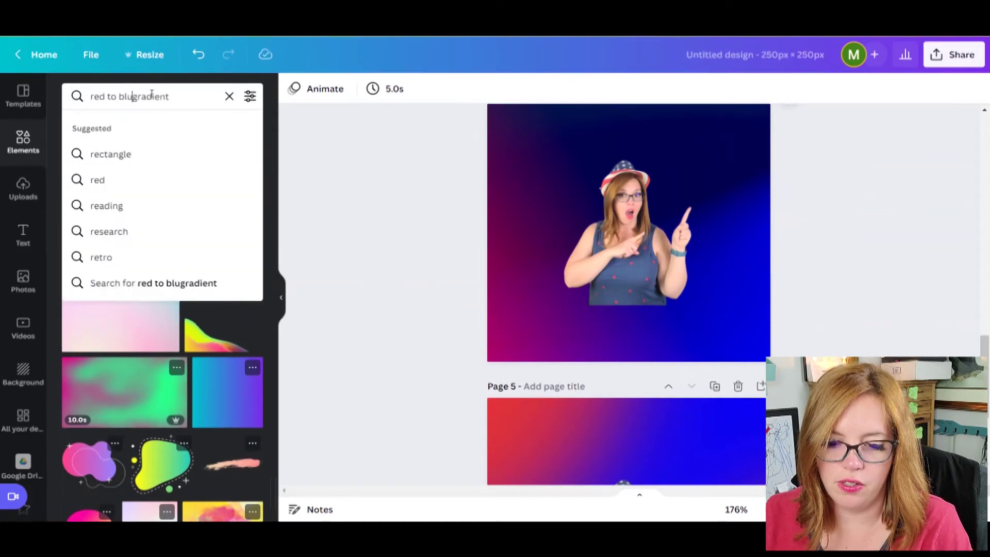
key("Return")
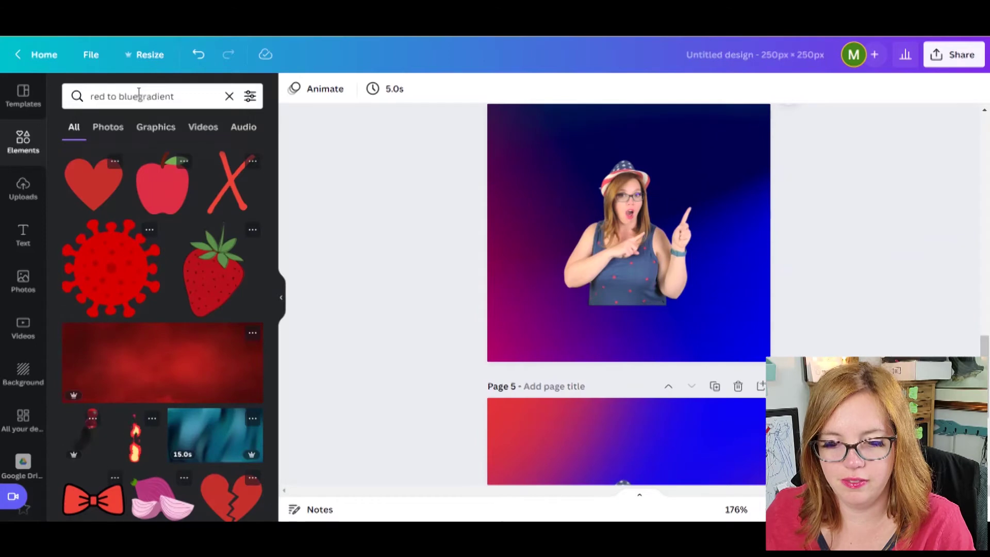
left_click(139, 96)
key("Return")
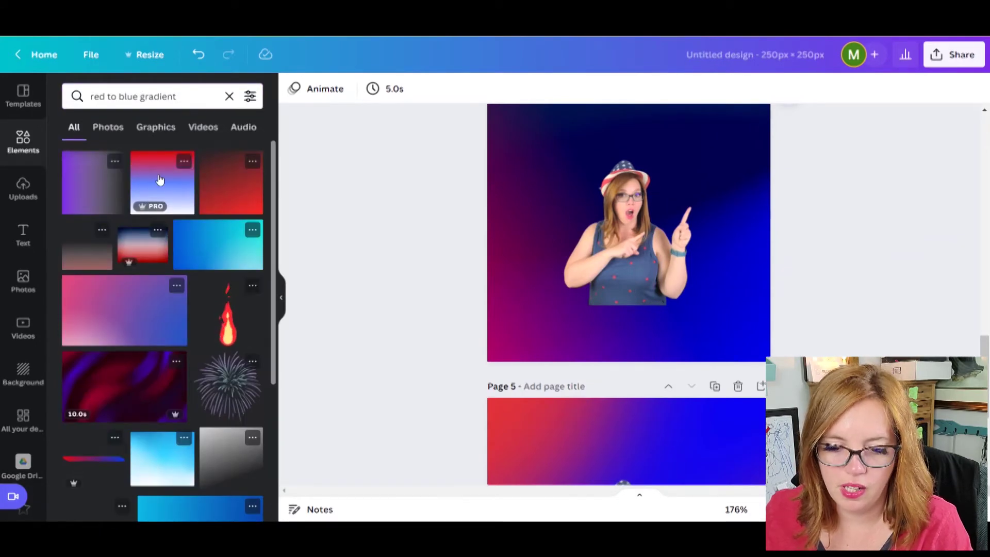
left_click(160, 179)
key("Delete")
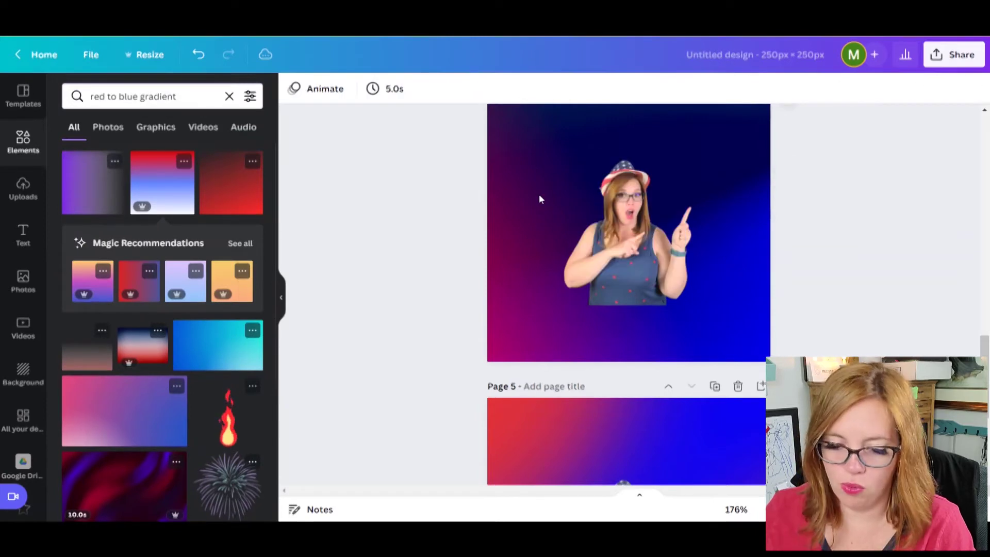
Set a purple-red gradient photo as Page 4's background.
scroll(686, 272, "down", 5)
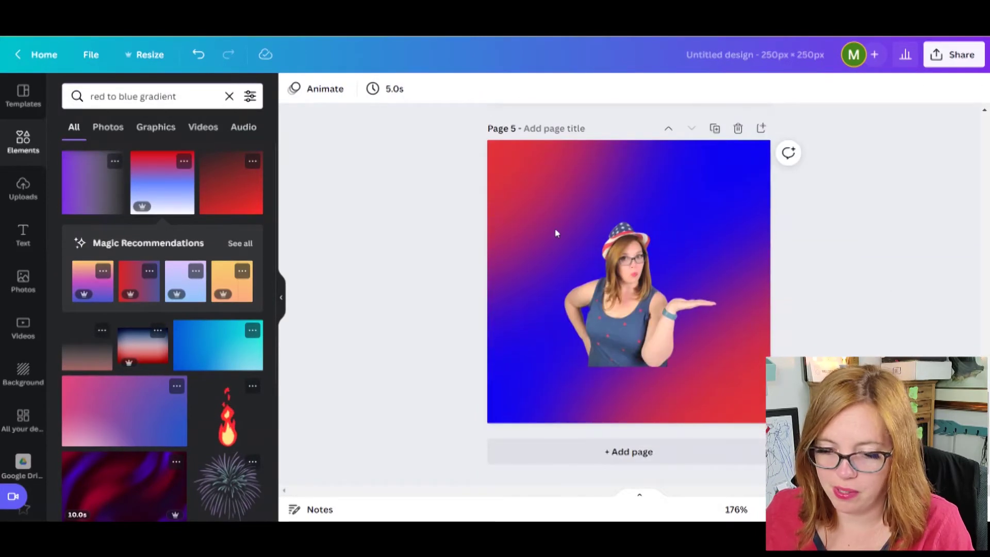
scroll(550, 226, "up", 6)
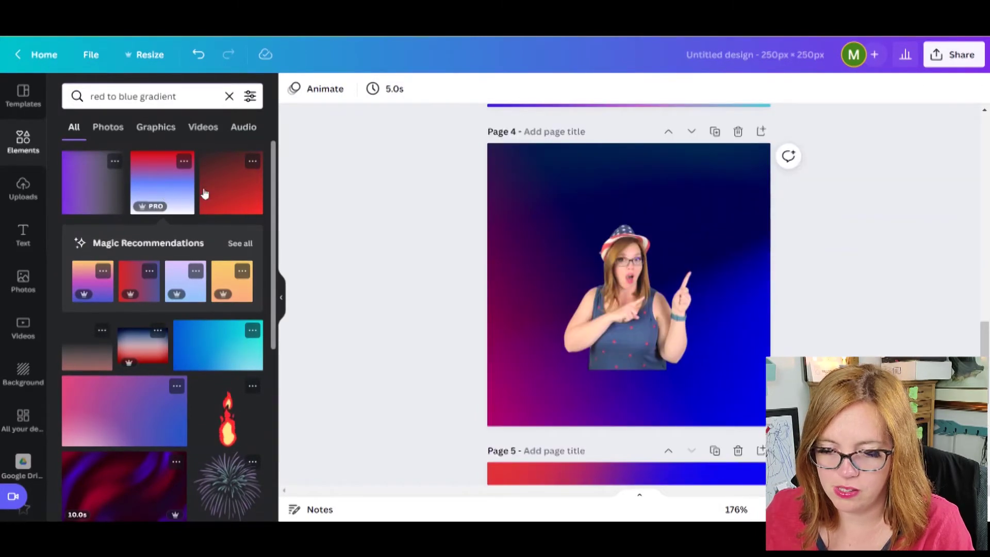
left_click_drag(204, 193, 198, 303)
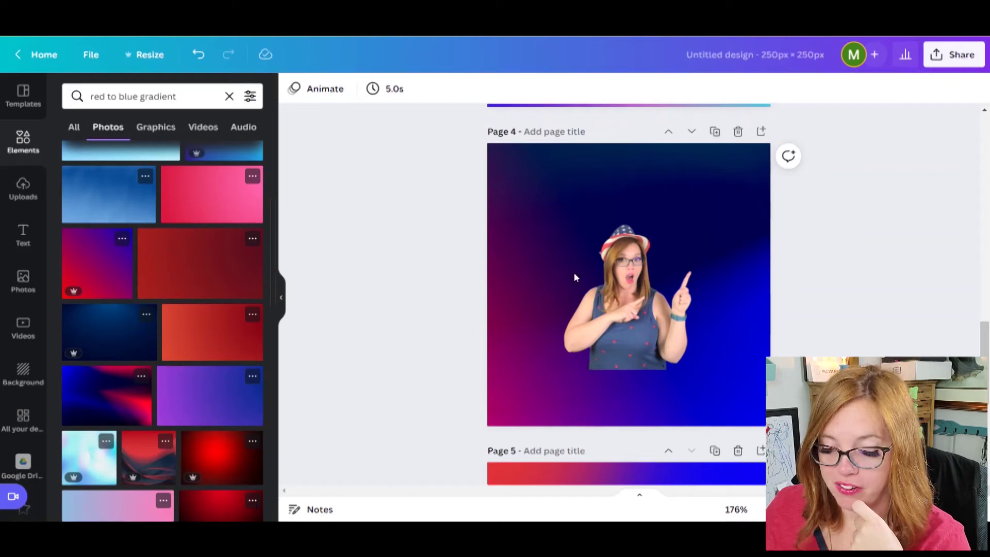
scroll(574, 277, "down", 5)
scroll(427, 270, "up", 2)
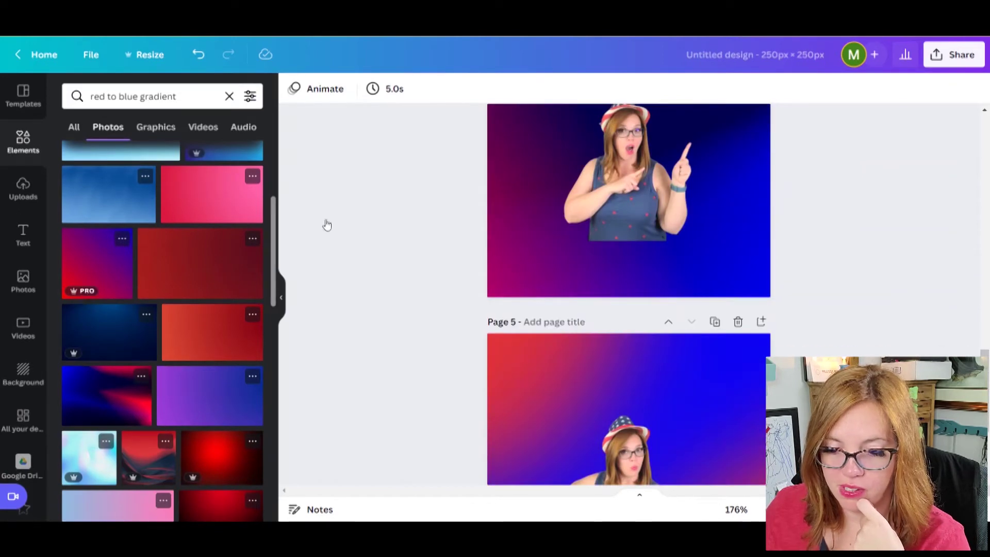
left_click_drag(97, 263, 507, 170)
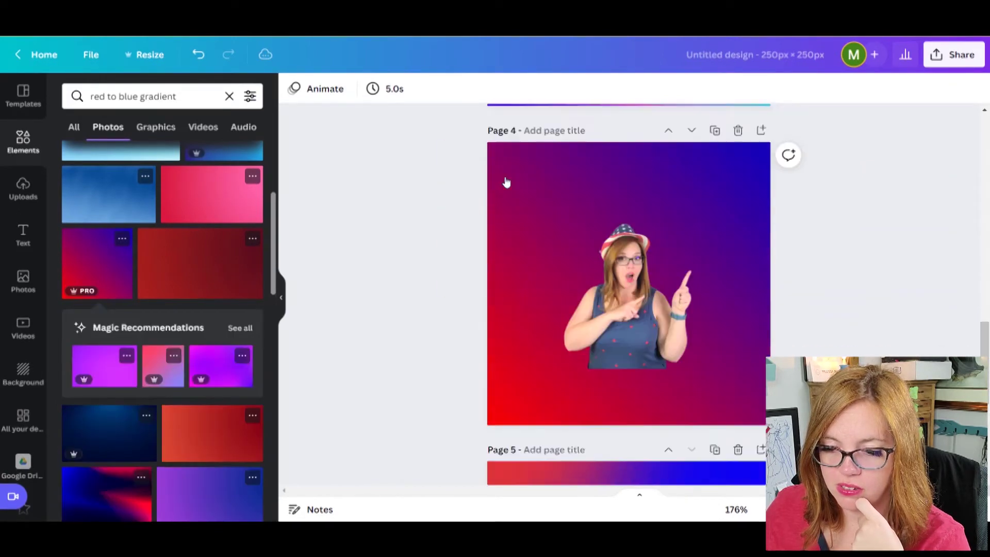
scroll(186, 286, "down", 4)
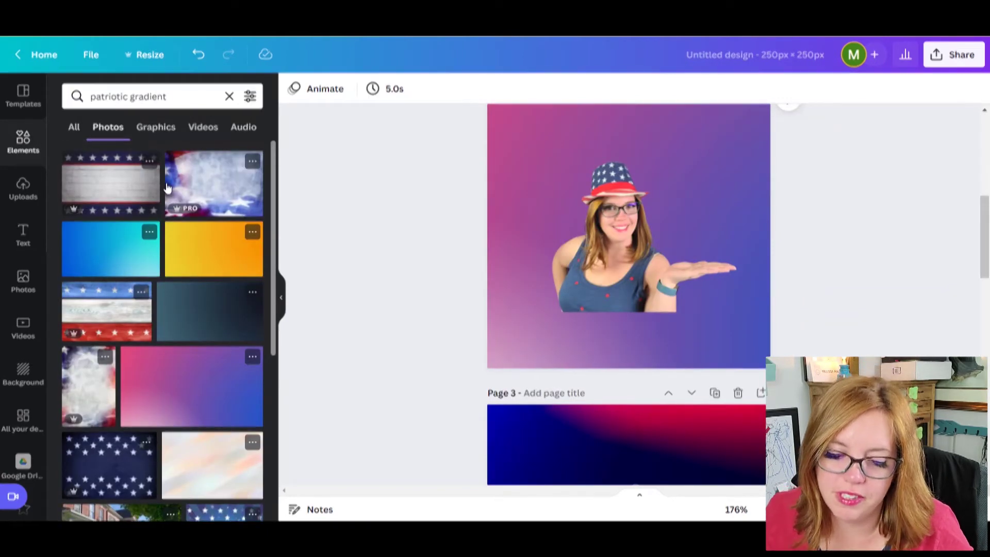
Drag a navy stars photo behind Page 2's presenter and a stars-and-stripes photo behind Page 1's.
scroll(168, 190, "down", 3)
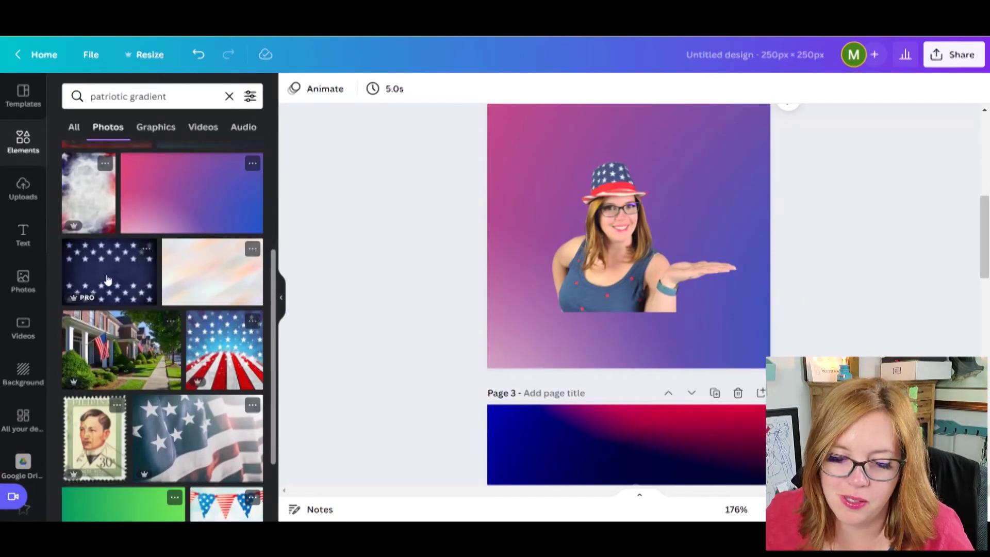
left_click_drag(107, 279, 509, 159)
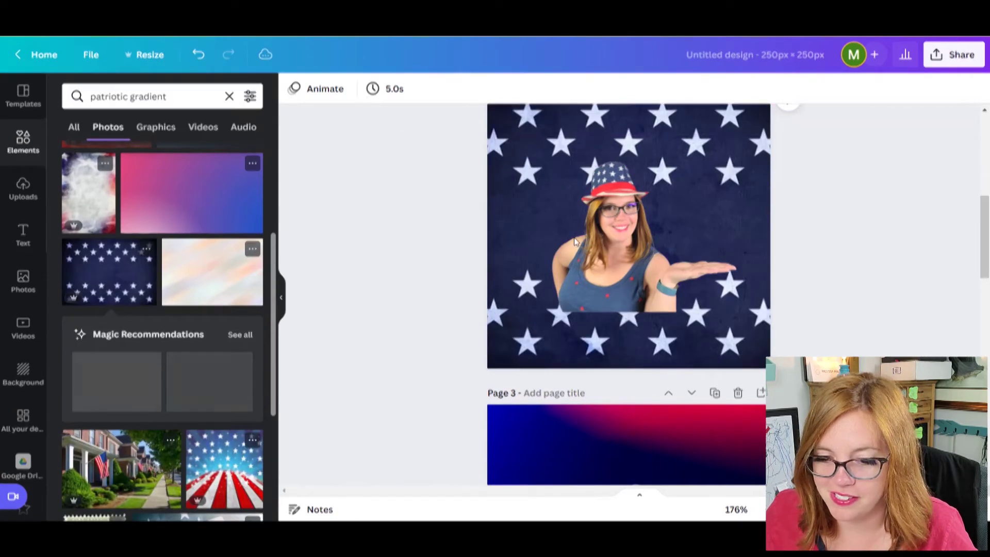
scroll(204, 249, "up", 3)
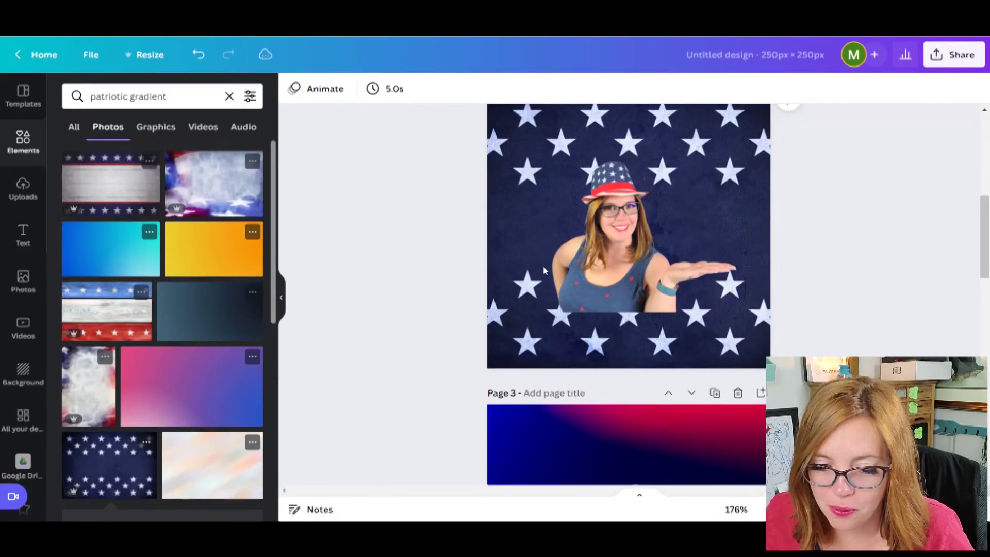
scroll(544, 270, "down", 4)
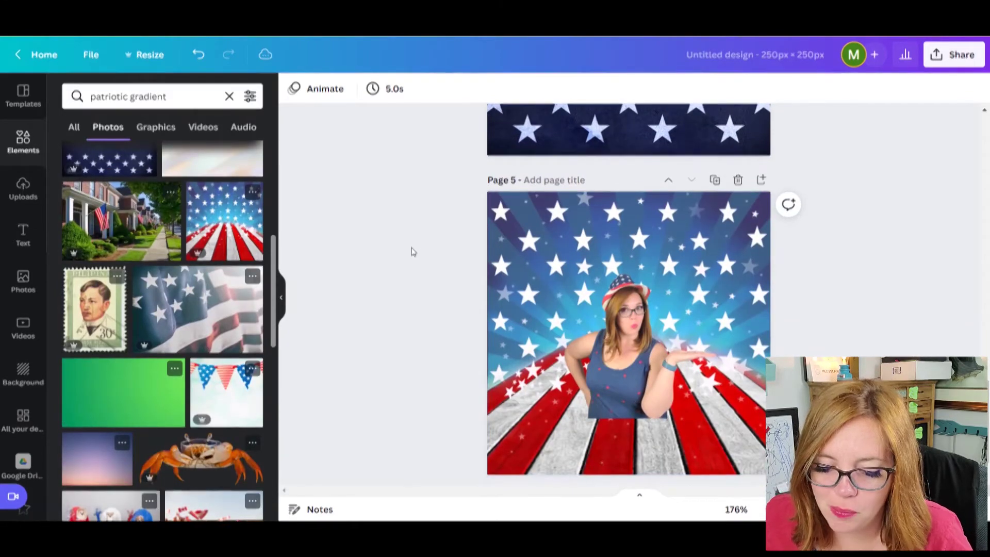
scroll(412, 252, "down", 1)
scroll(411, 249, "up", 5)
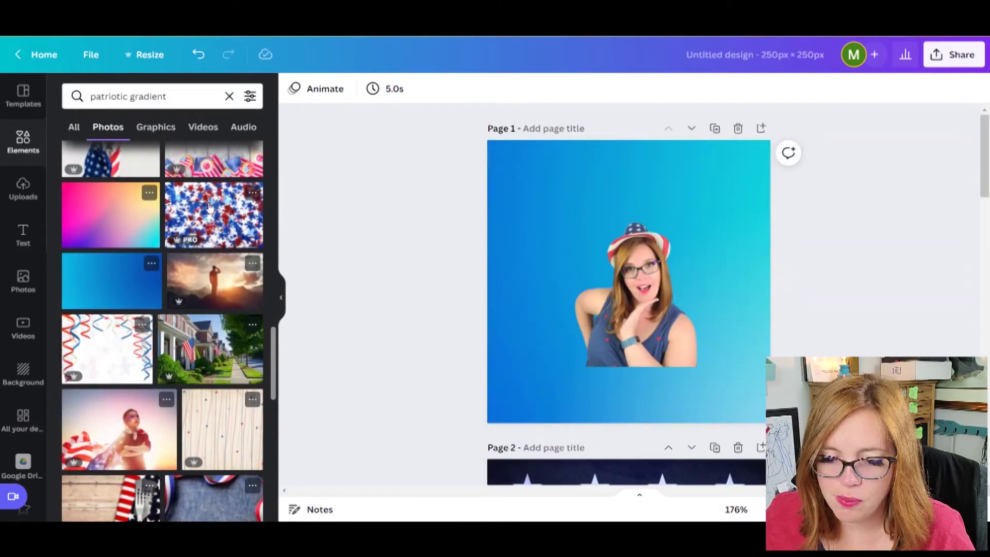
left_click_drag(214, 212, 265, 242)
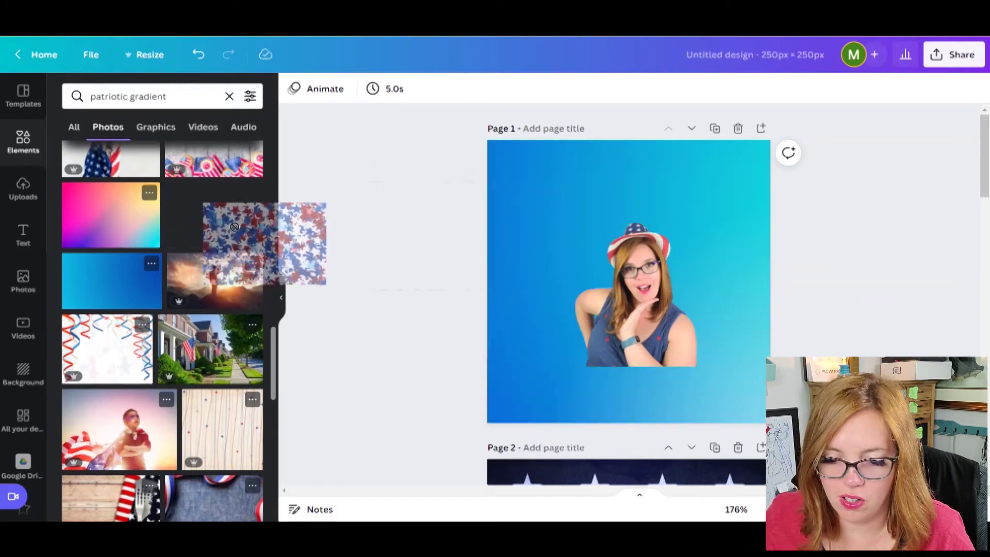
scroll(118, 287, "down", 2)
left_click_drag(118, 286, 503, 171)
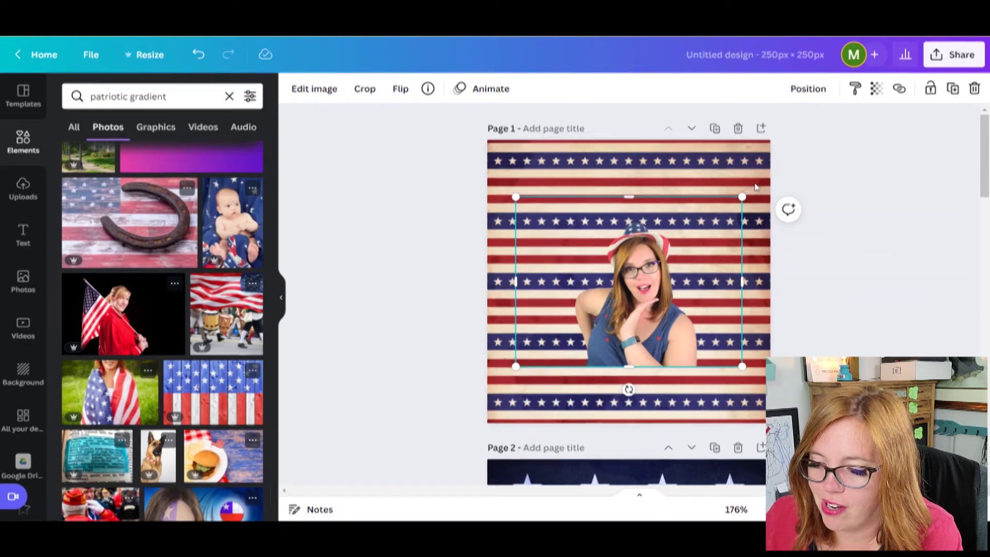
Enlarge the Page 1 presenter cutout toward the page bottom and nudge it slightly left.
left_click_drag(742, 197, 817, 140)
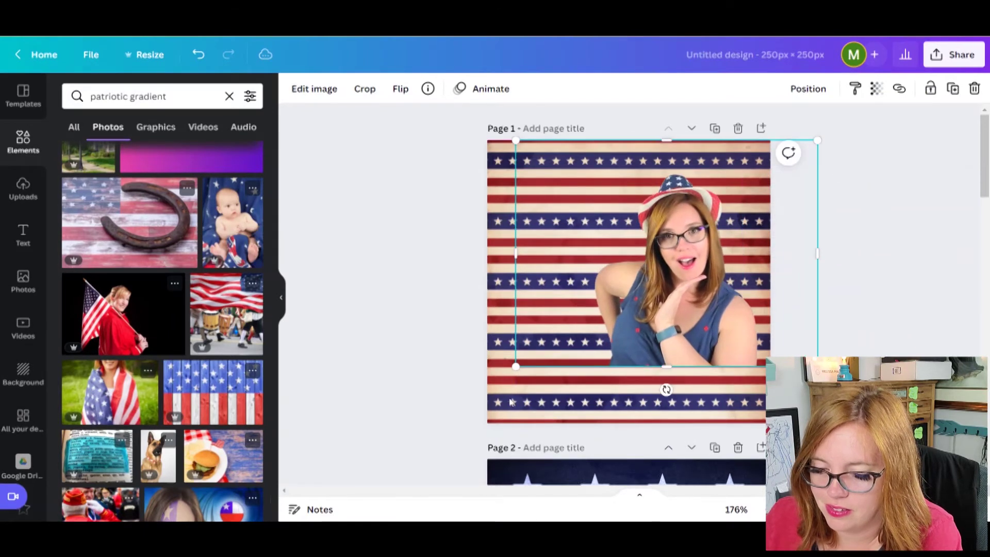
left_click_drag(494, 388, 440, 422)
left_click_drag(662, 344, 650, 345)
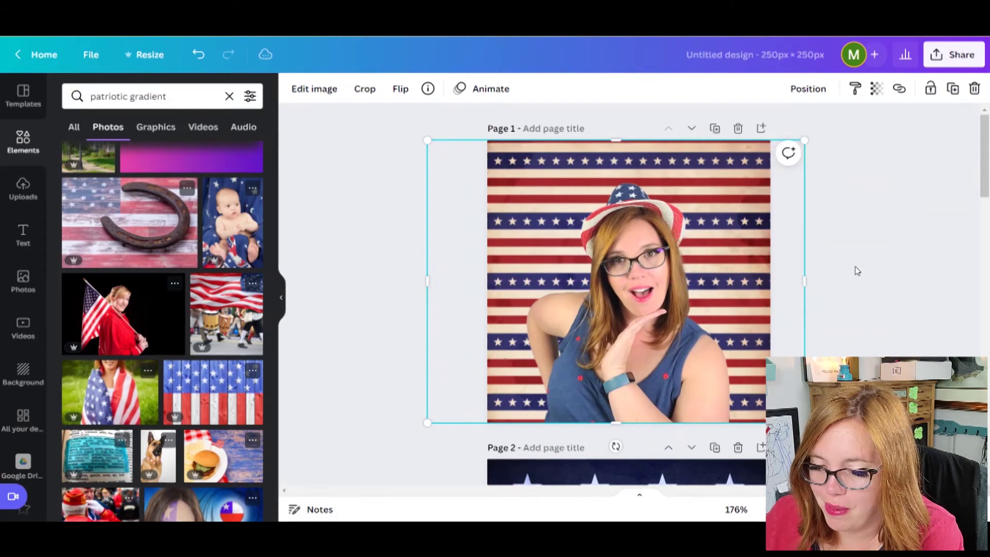
Undo the accidental deletion of Page 1's striped background photo.
key("Delete")
left_click(934, 279)
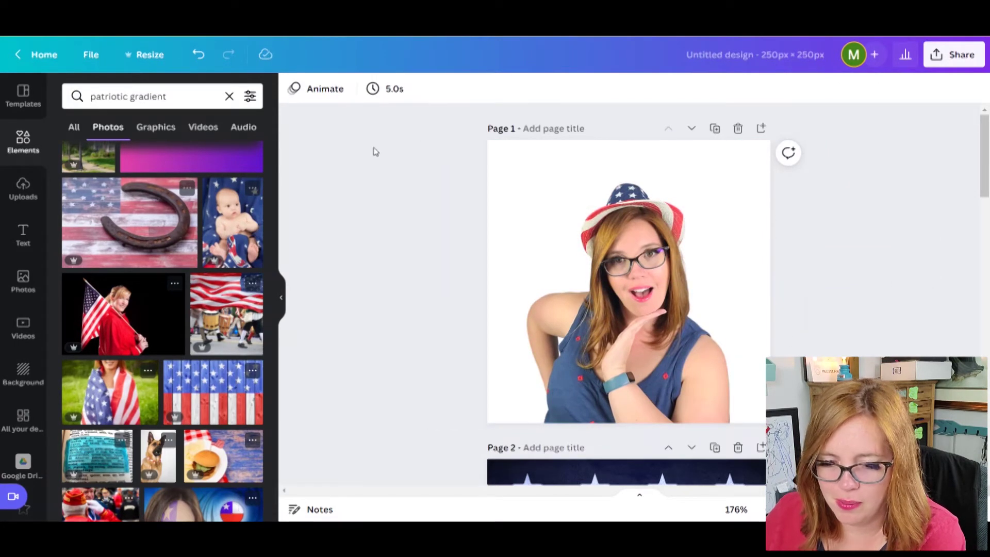
left_click(197, 55)
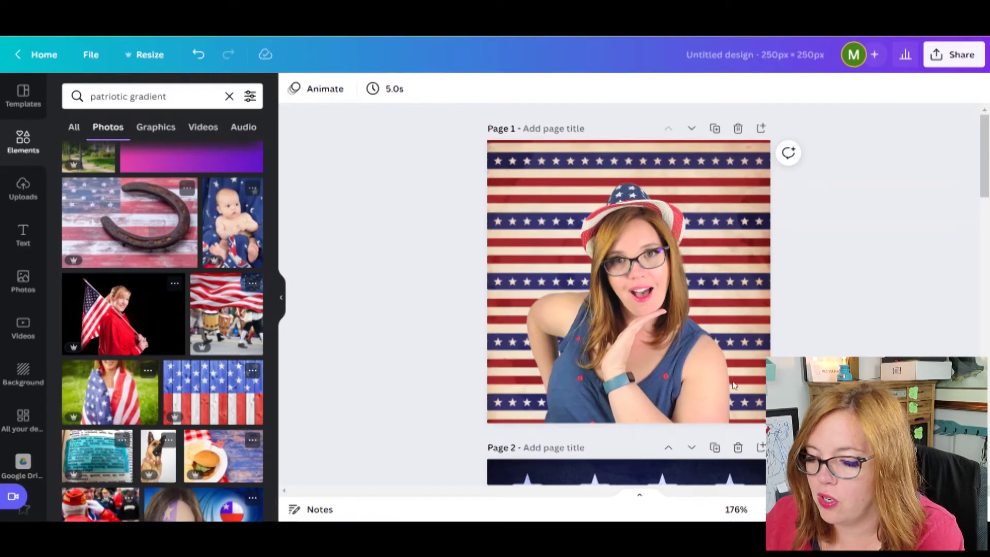
Add a Glow shadow effect to the Page 1 presenter cutout, size 6 with blur 0.
left_click(653, 303)
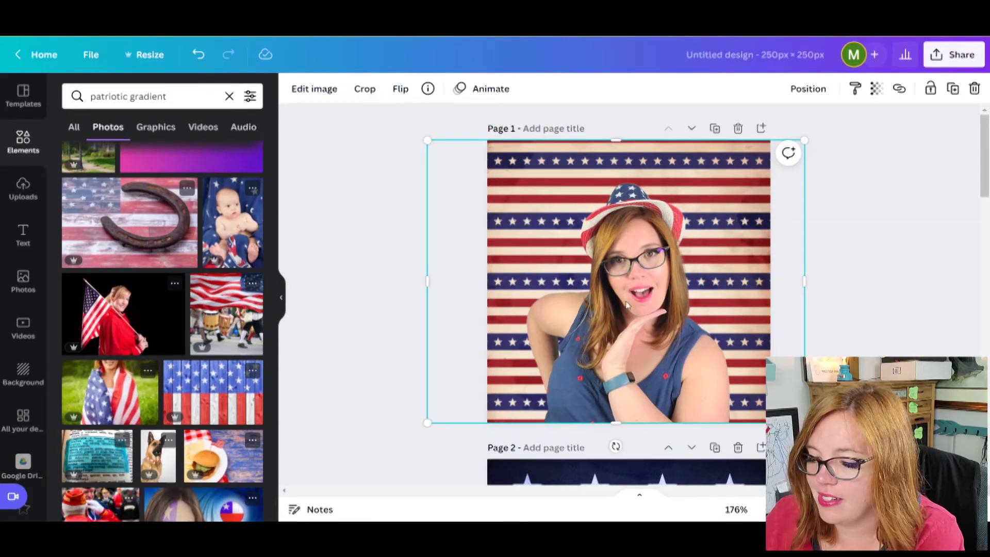
left_click(312, 91)
left_click(202, 200)
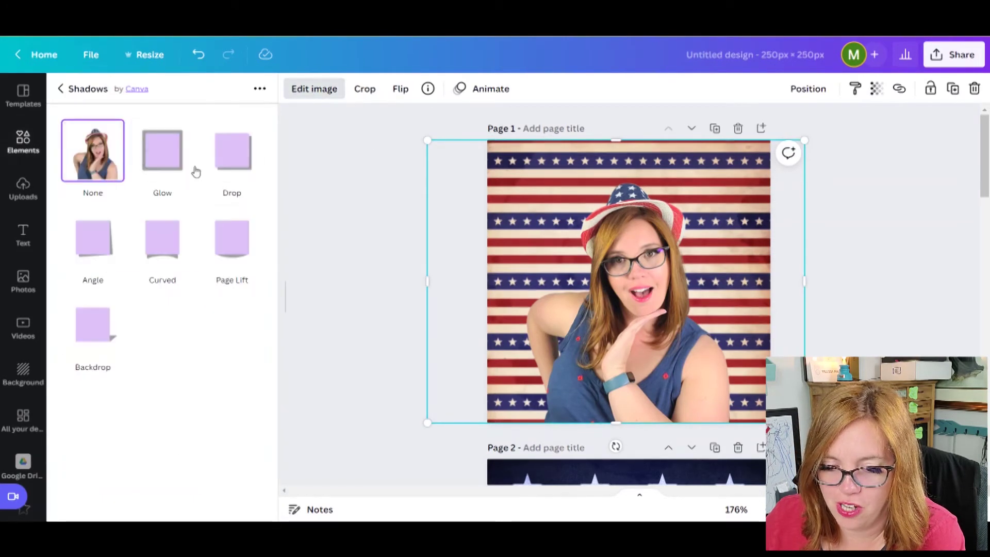
left_click(155, 149)
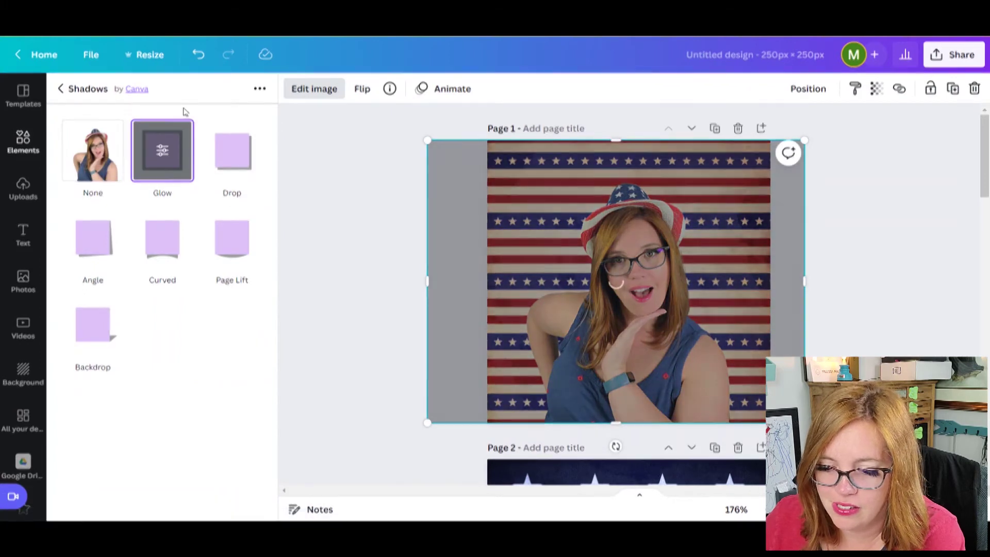
left_click(163, 153)
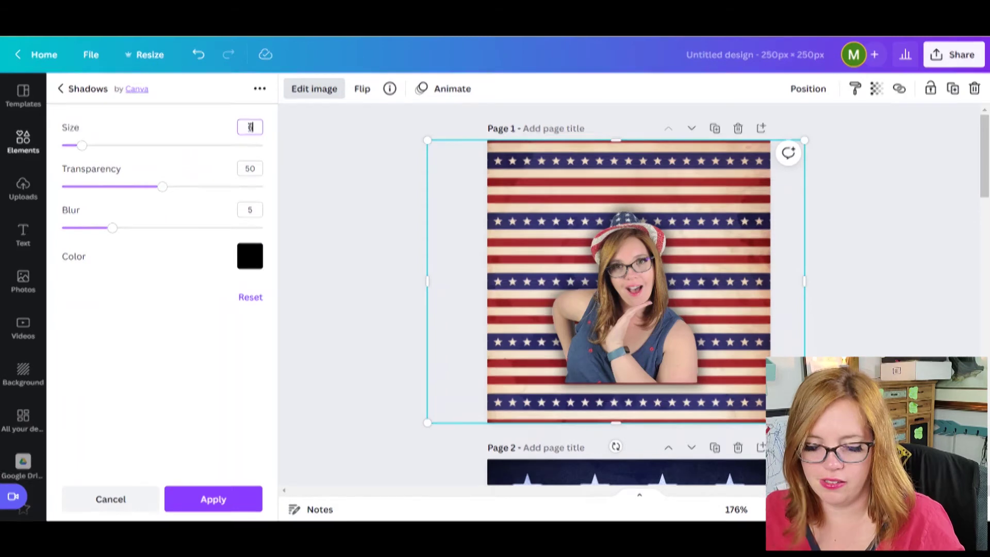
type("6")
key("Tab")
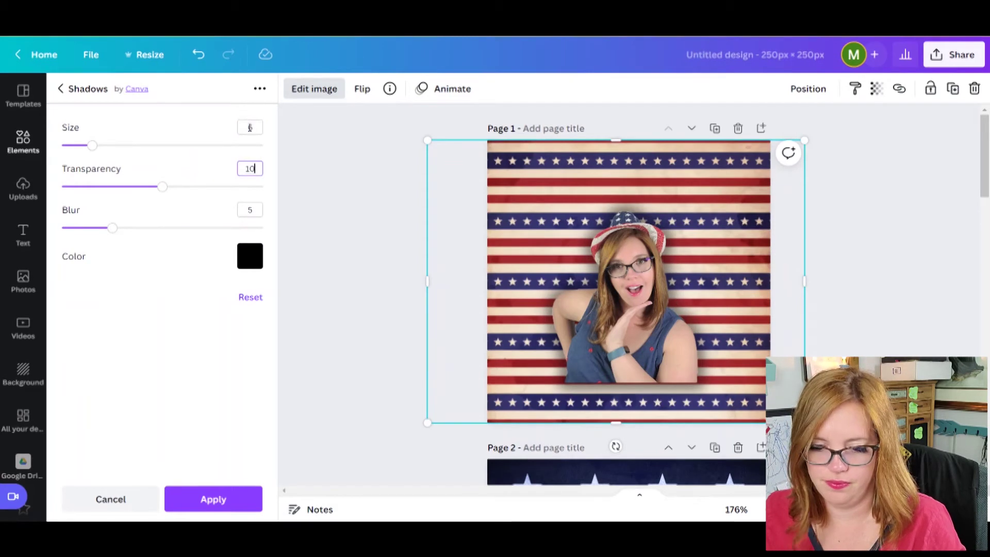
type("0")
key("Tab")
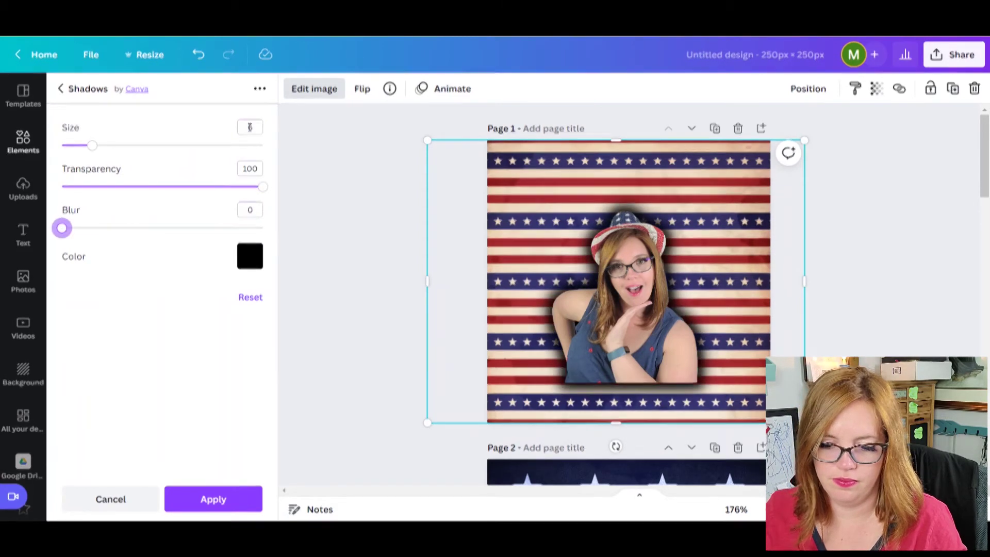
Make the glow white, reduce its size, and apply the outline.
left_click(250, 256)
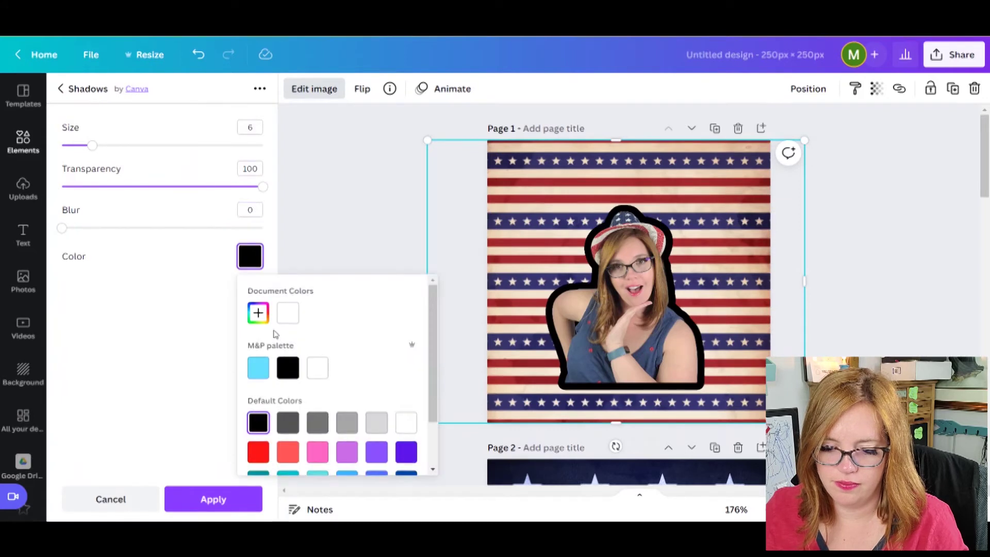
left_click(288, 313)
left_click(243, 127)
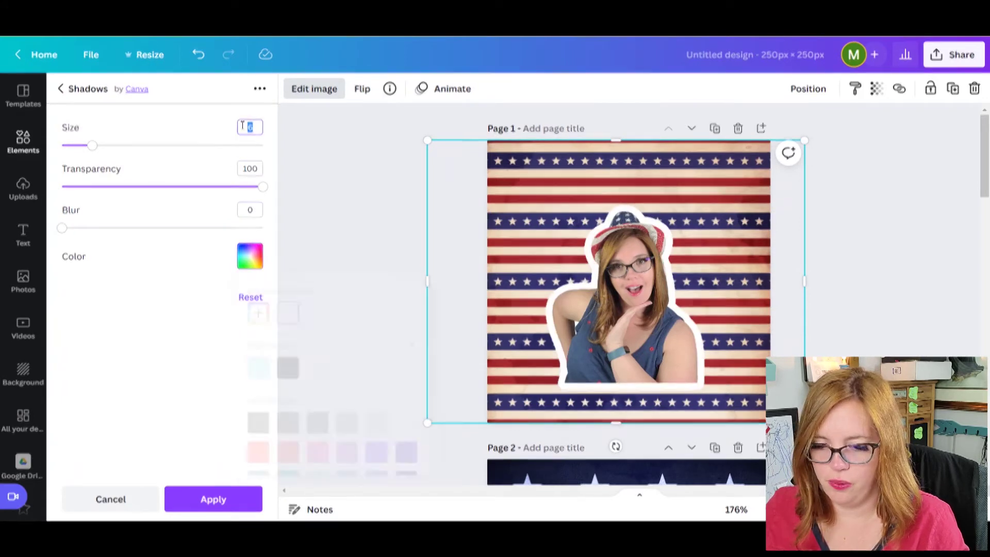
type("4")
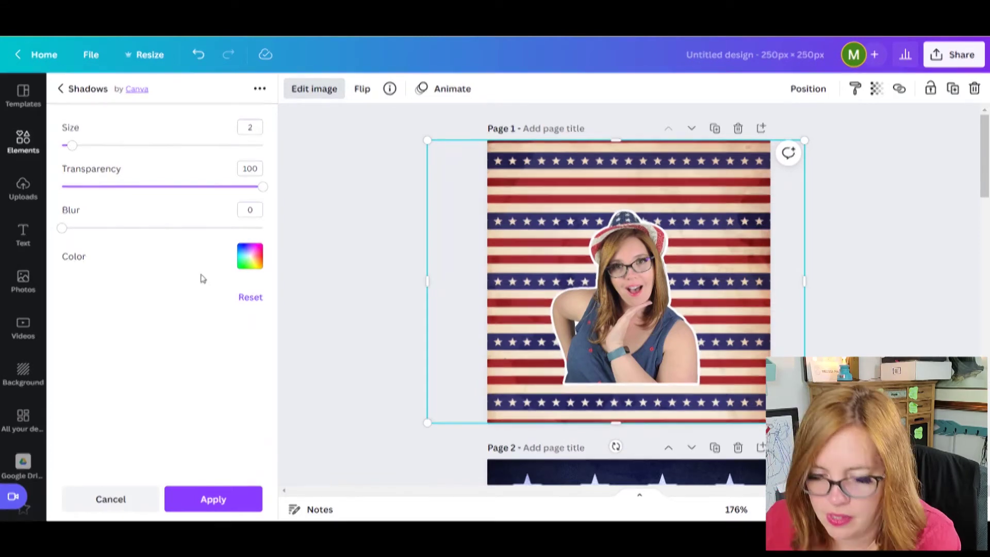
left_click(215, 509)
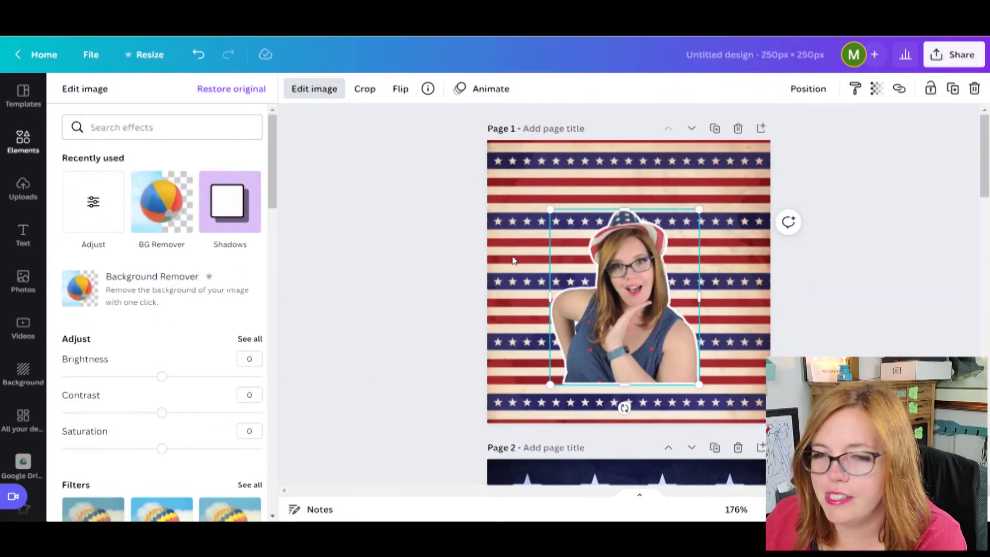
Raise the presenter cutout's brightness to 10.
left_click(253, 359)
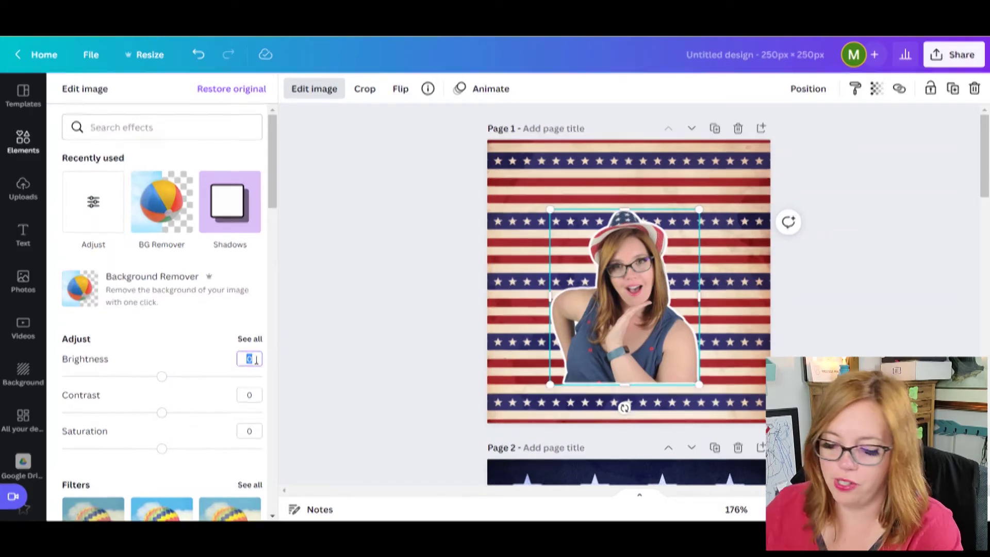
type("1")
key("Tab")
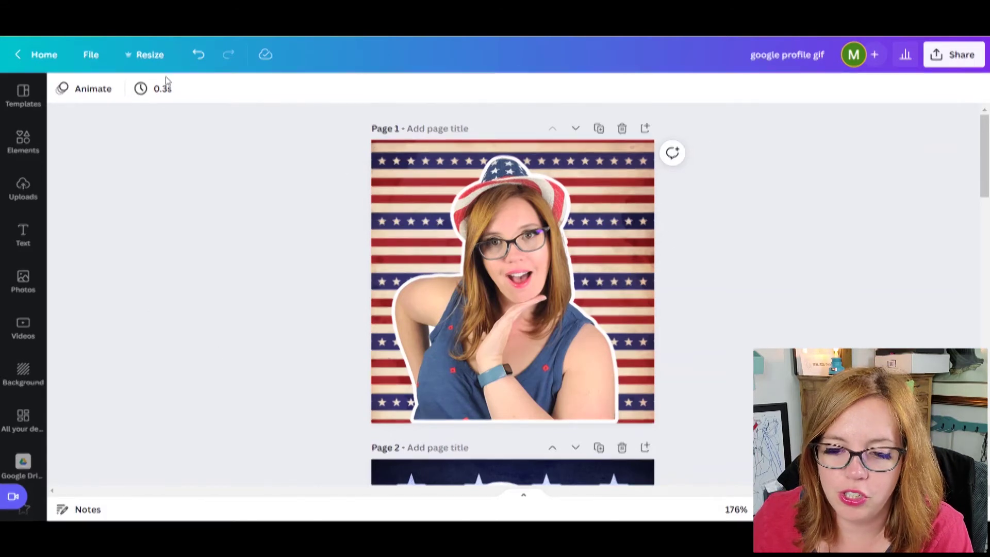
Set Page 1's display timing to 0.3 seconds.
left_click(161, 93)
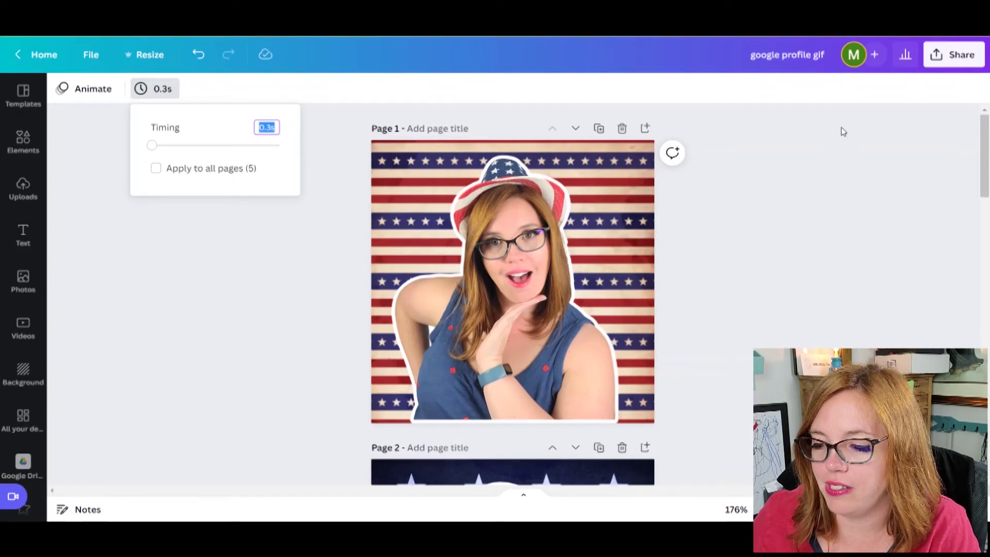
left_click(751, 217)
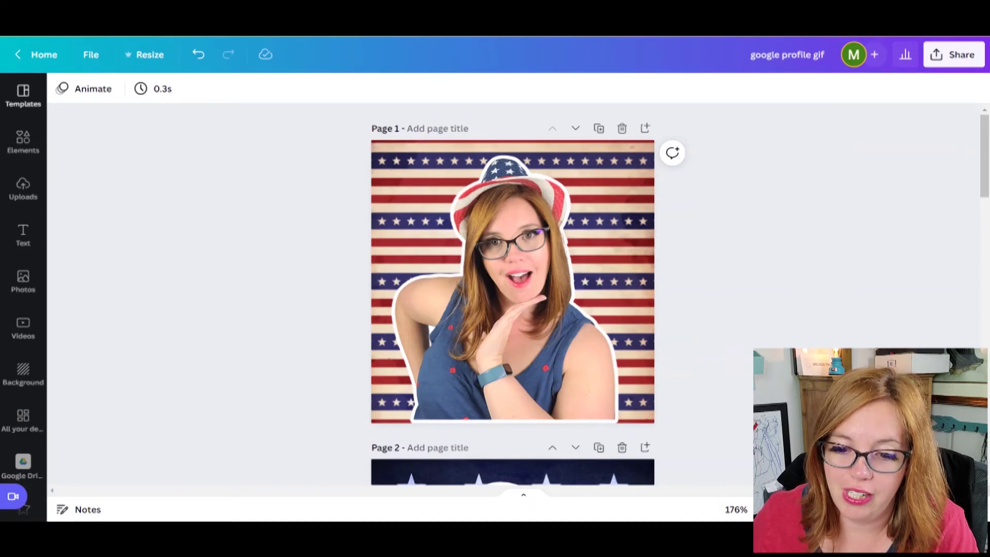
left_click(32, 140)
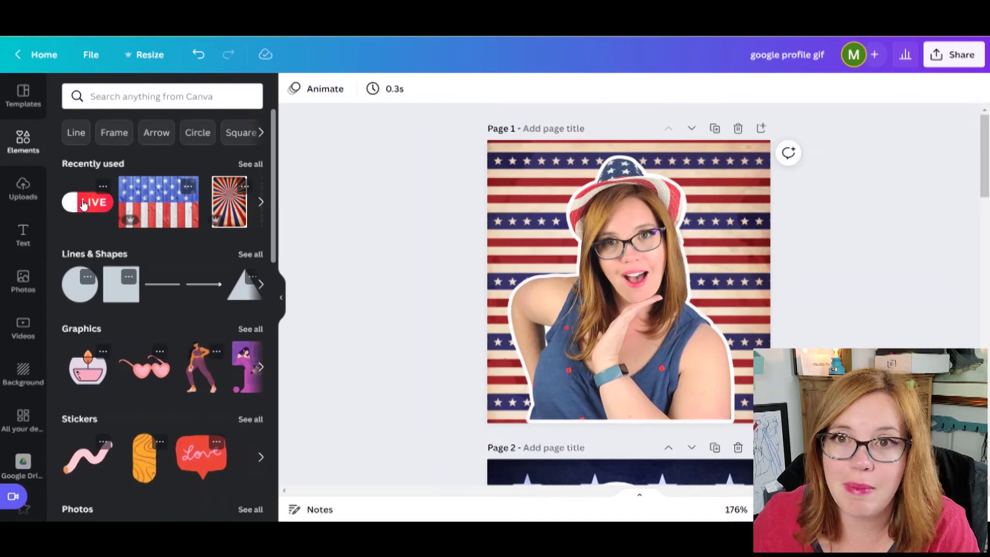
left_click(96, 211)
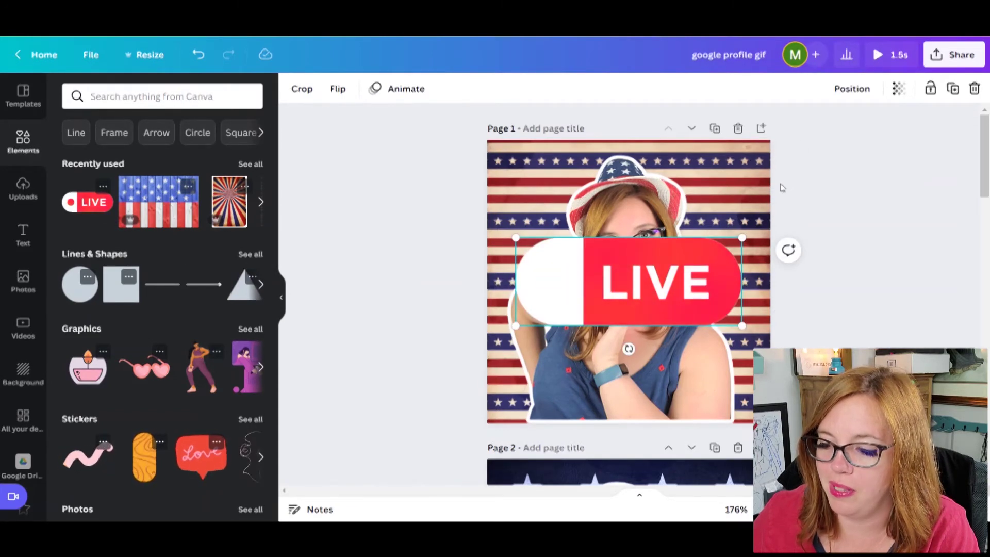
left_click_drag(743, 237, 729, 410)
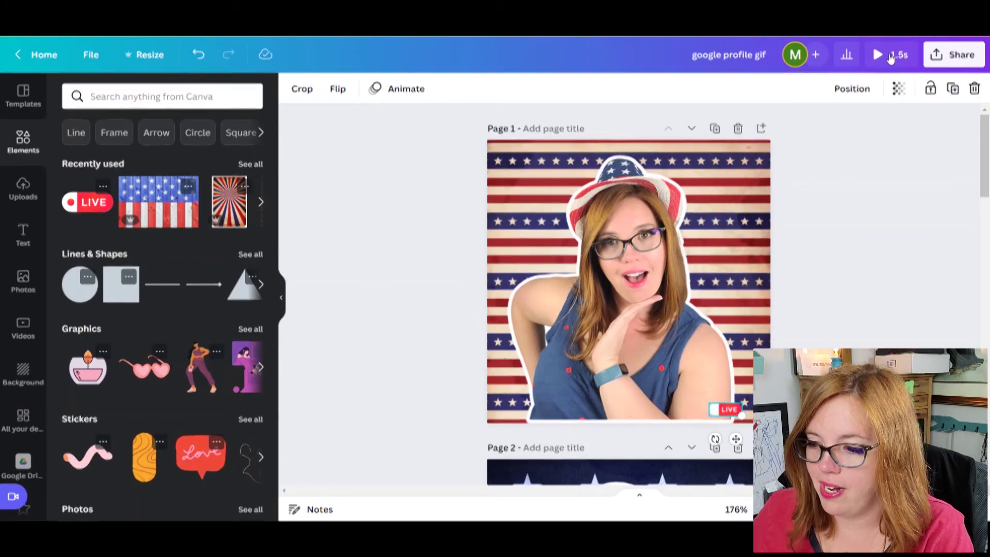
left_click(890, 57)
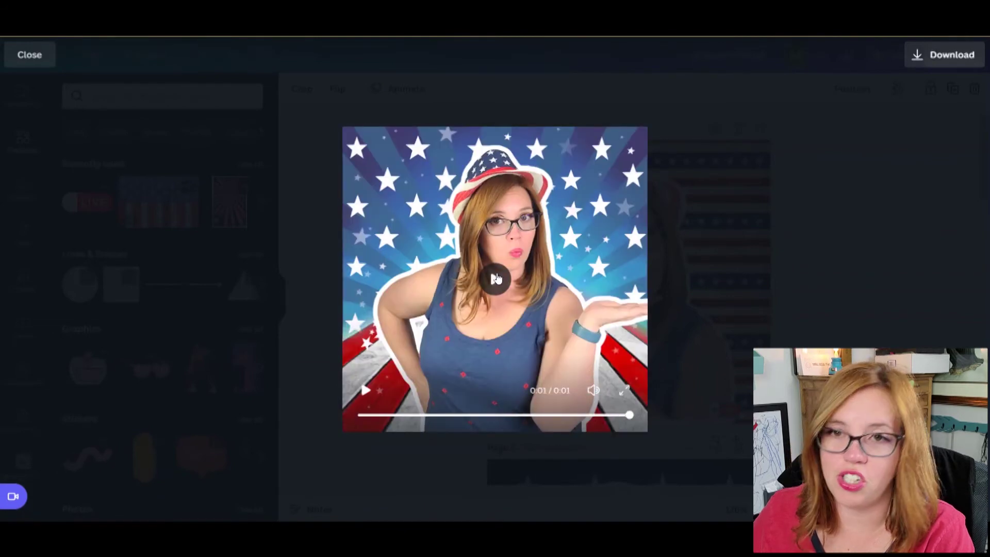
left_click(497, 278)
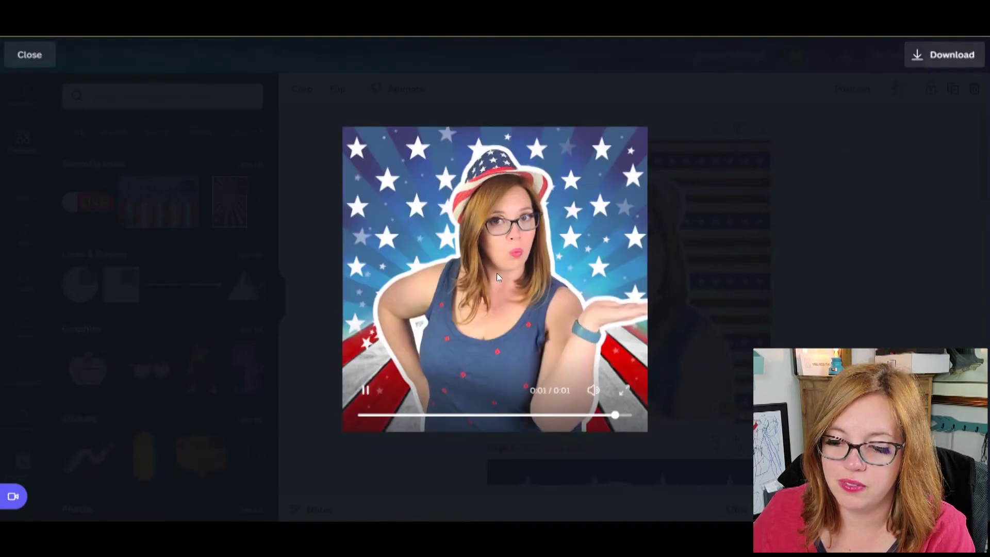
left_click(45, 62)
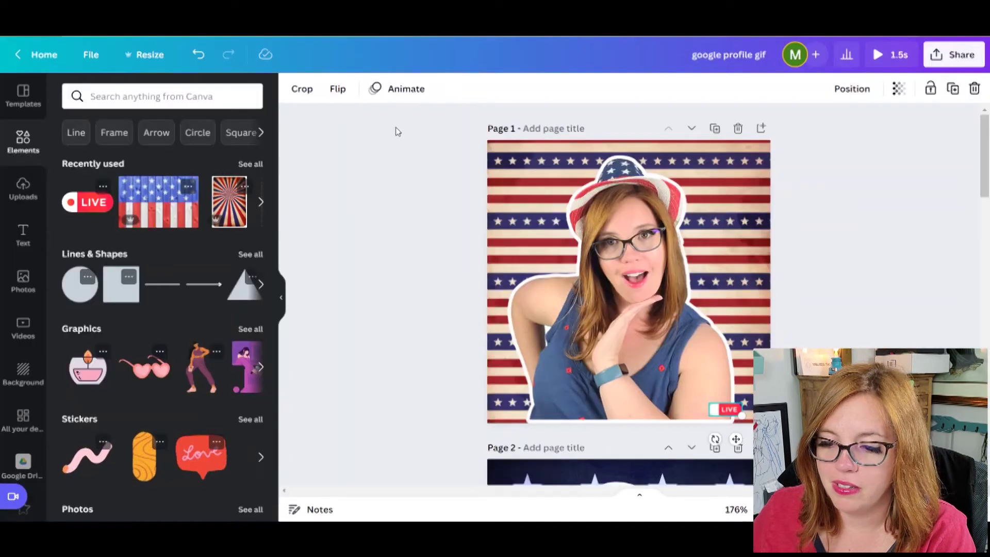
Delete the LIVE sticker from Page 1.
left_click(405, 89)
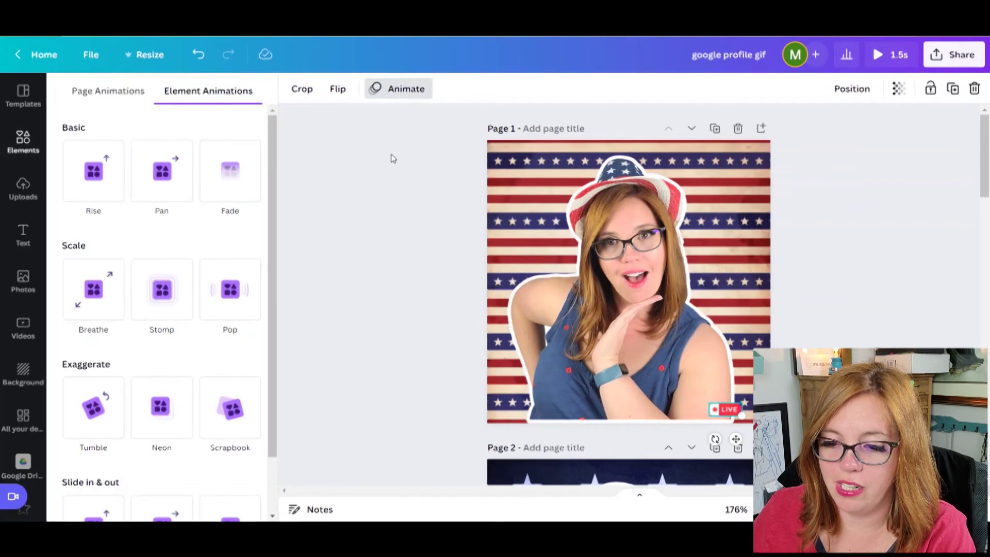
left_click(691, 380)
left_click(619, 410)
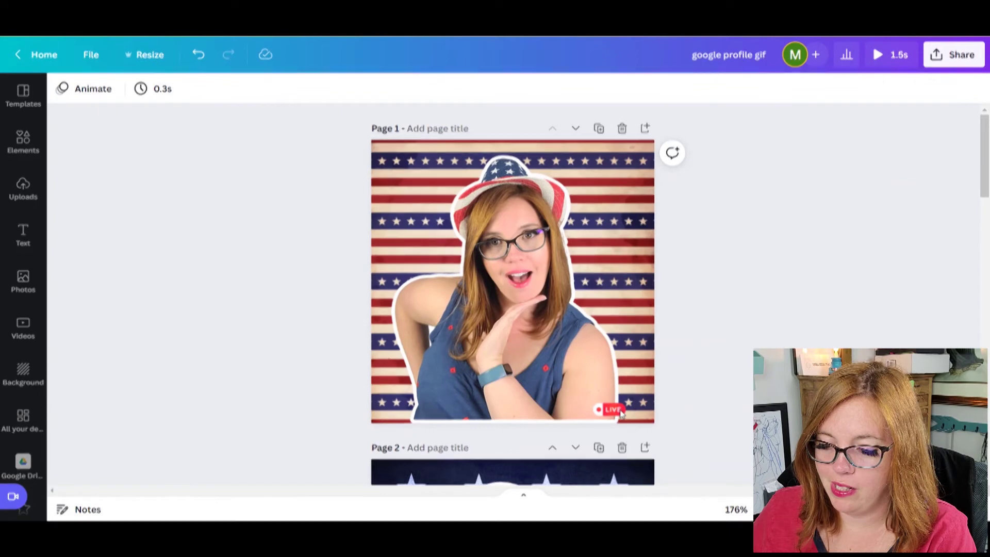
left_click(621, 411)
key("Delete")
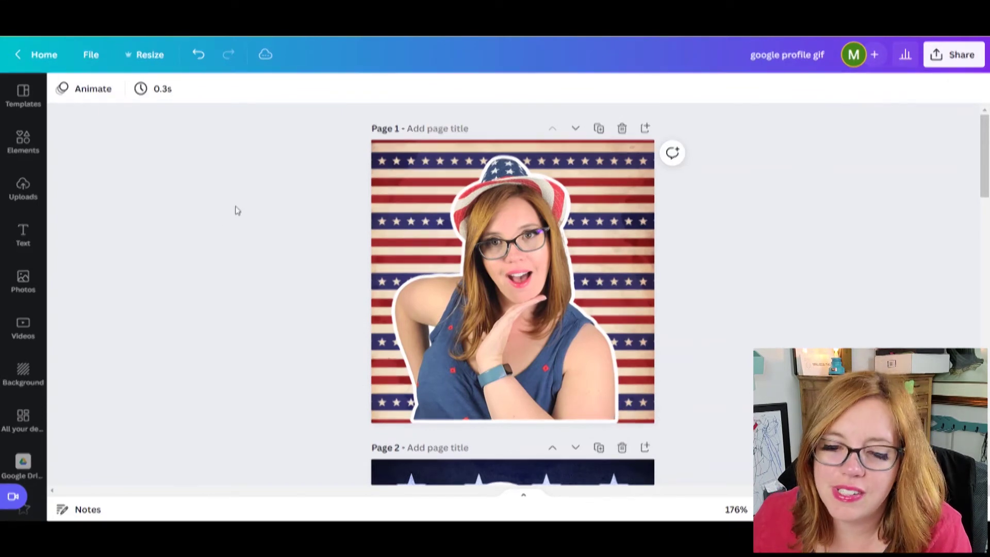
Set the page duration to 0.4 seconds and apply it to all five pages.
left_click(164, 89)
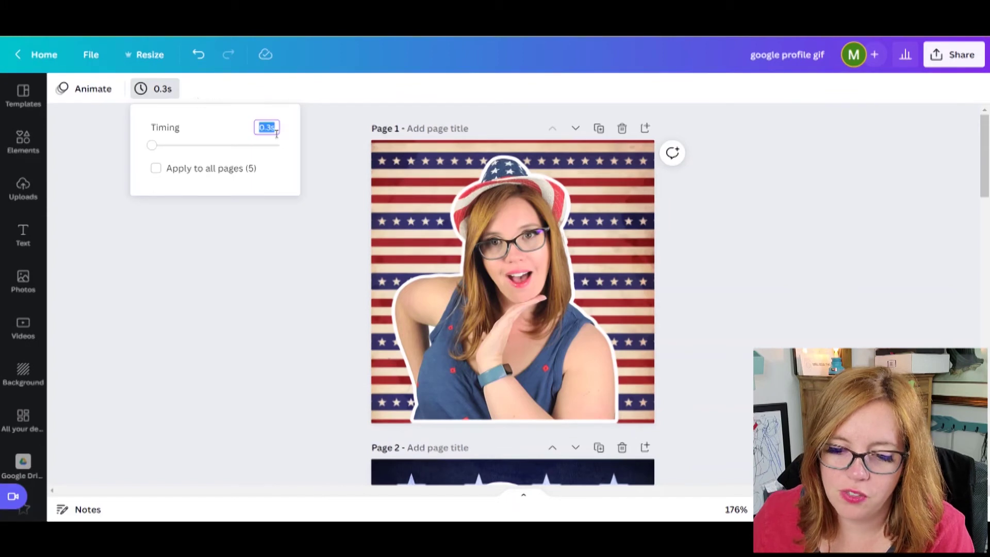
key("Return")
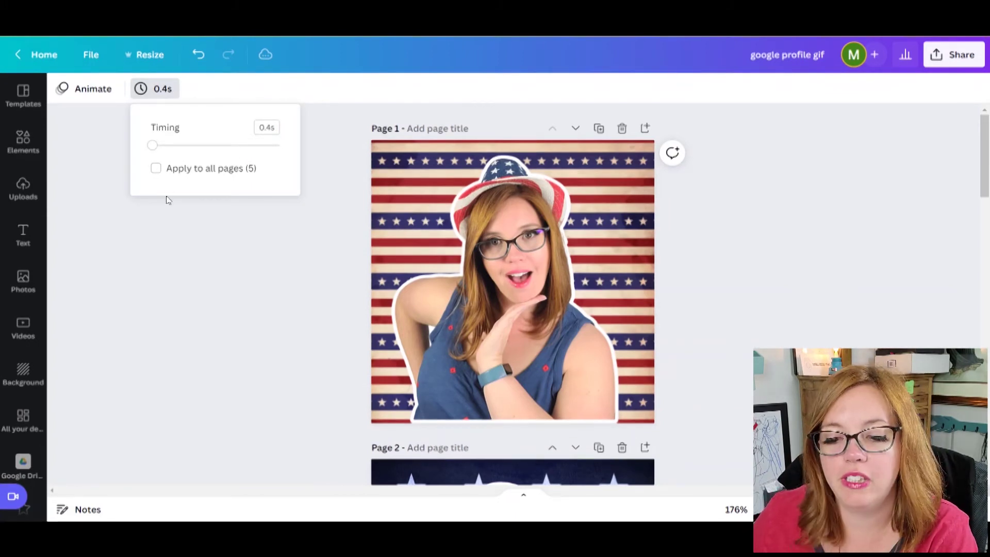
left_click(156, 169)
left_click(232, 233)
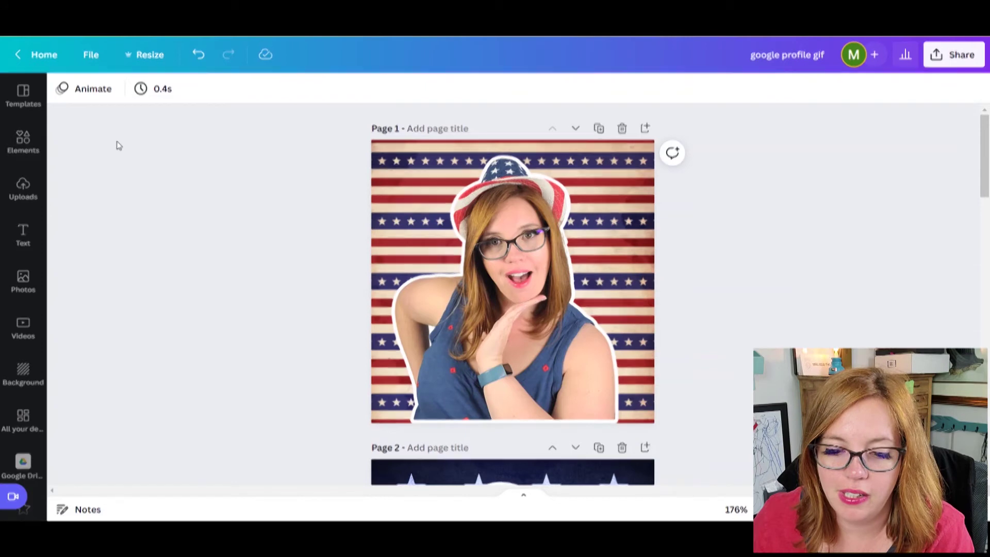
left_click(32, 140)
left_click(86, 202)
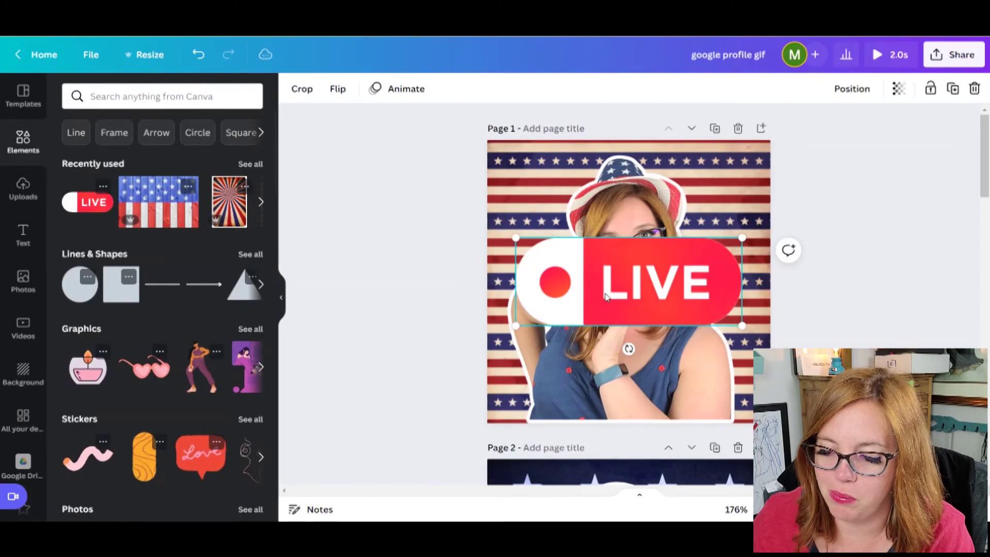
left_click_drag(728, 252, 536, 319)
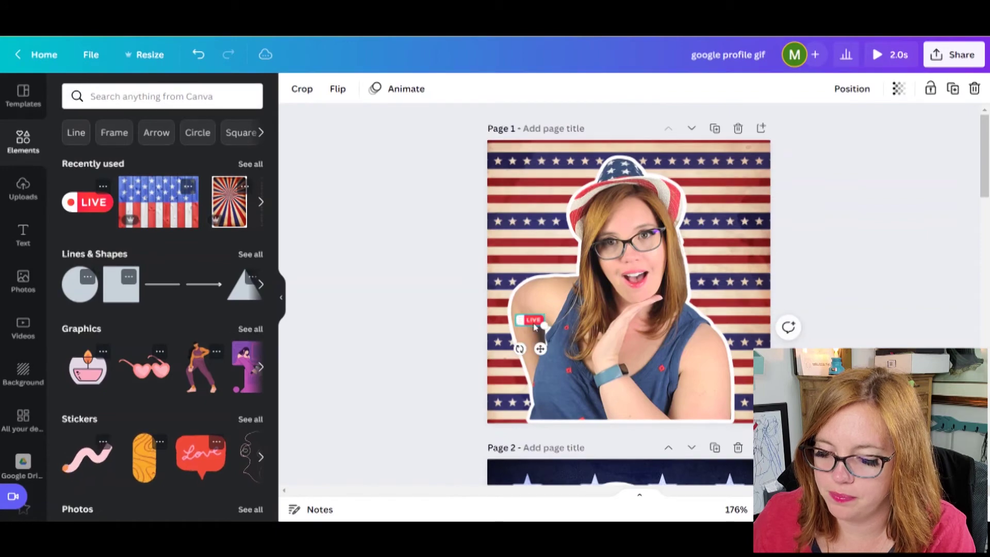
left_click_drag(535, 349, 752, 432)
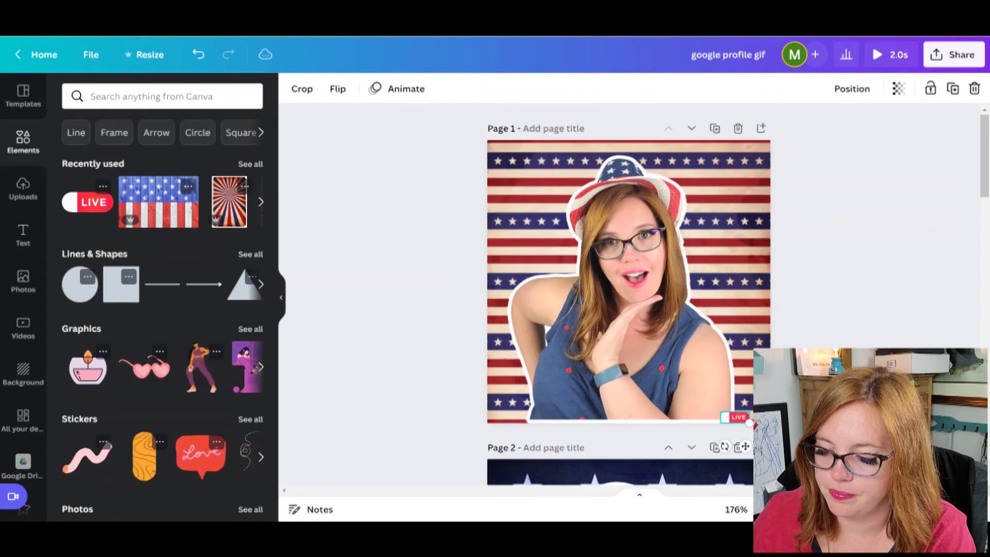
left_click(846, 269)
left_click(907, 66)
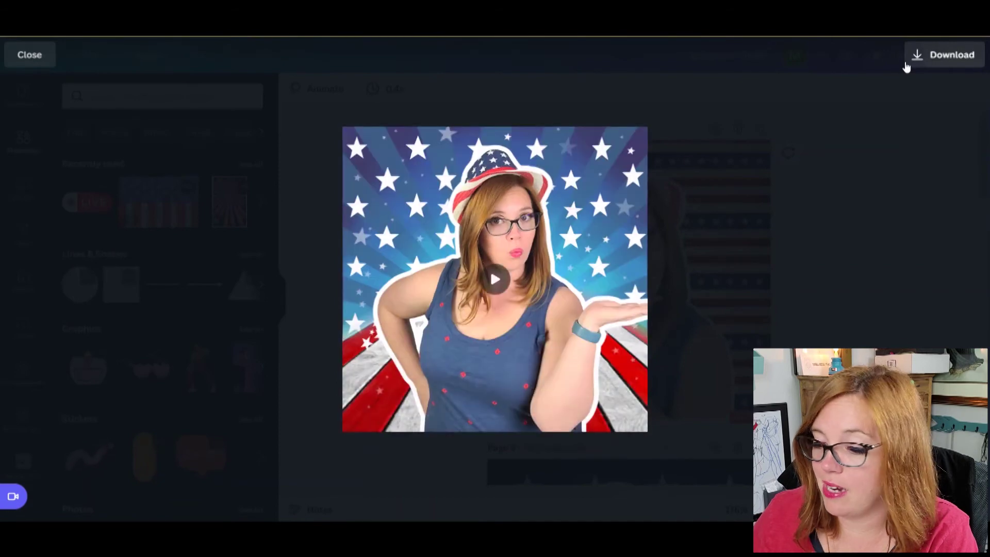
left_click(493, 279)
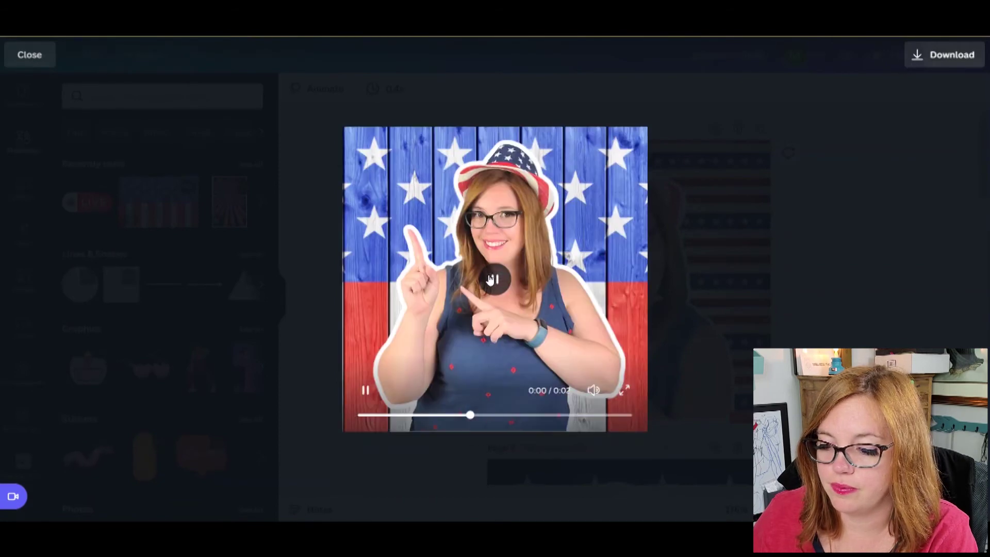
left_click(30, 57)
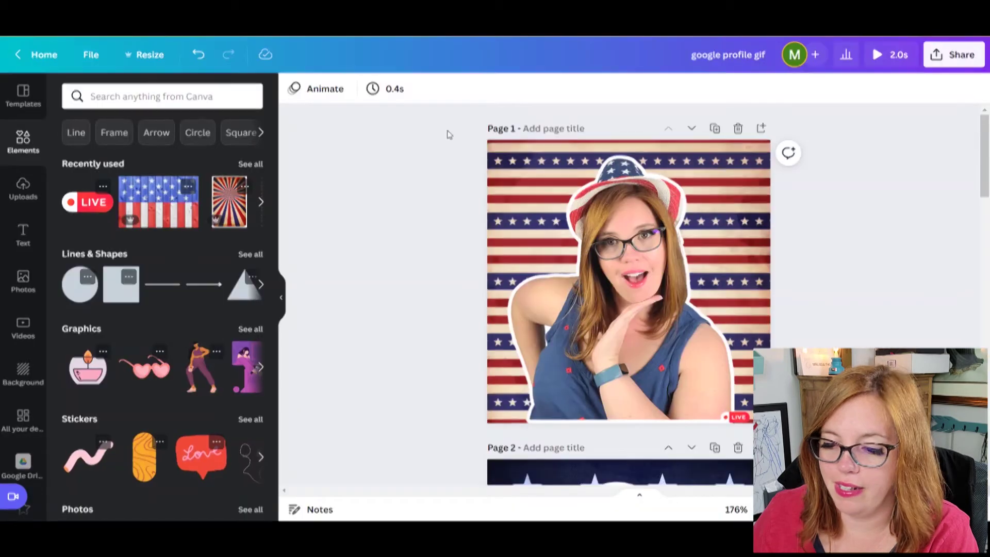
left_click(745, 424)
key("Delete")
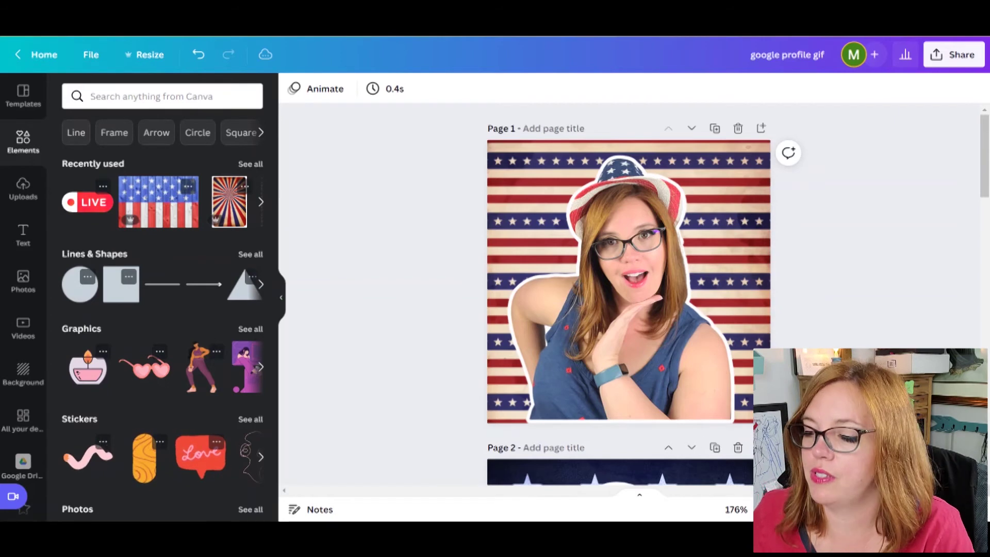
Download all pages of the design as a GIF instead of PNG.
left_click(962, 50)
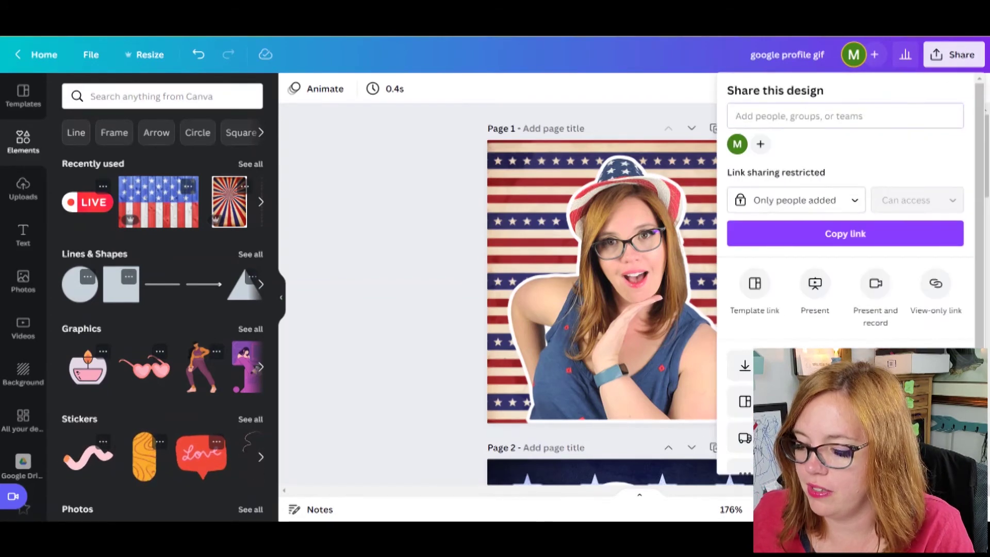
left_click(745, 365)
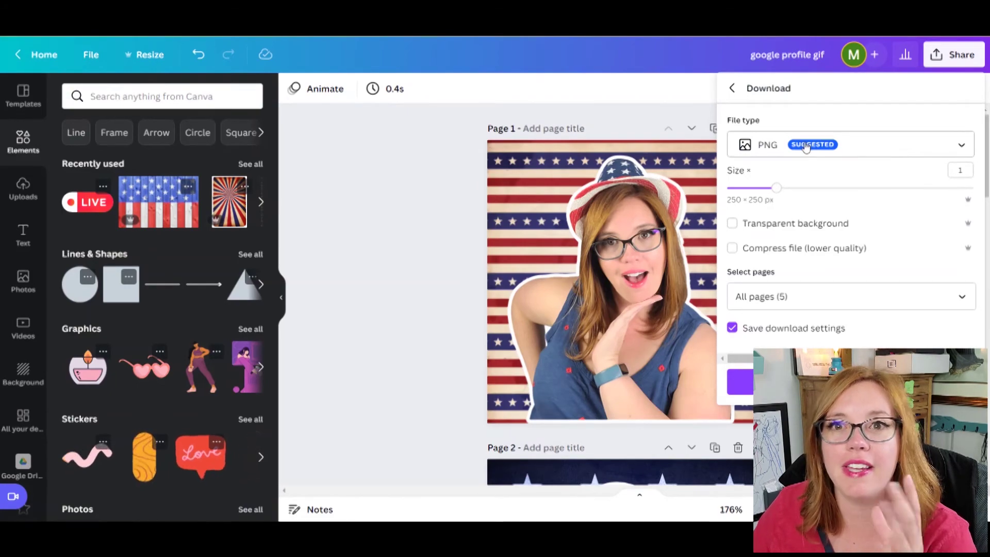
left_click(814, 146)
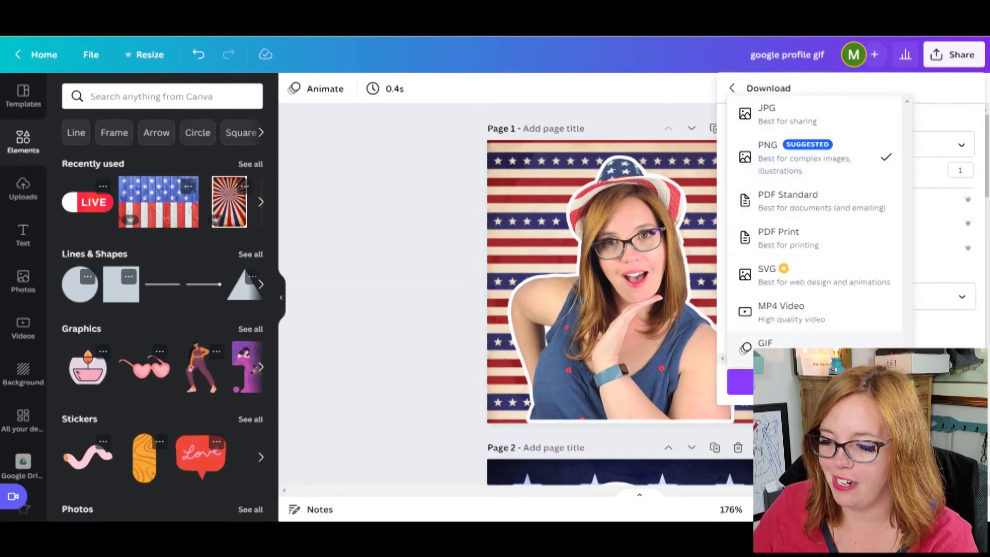
left_click(768, 344)
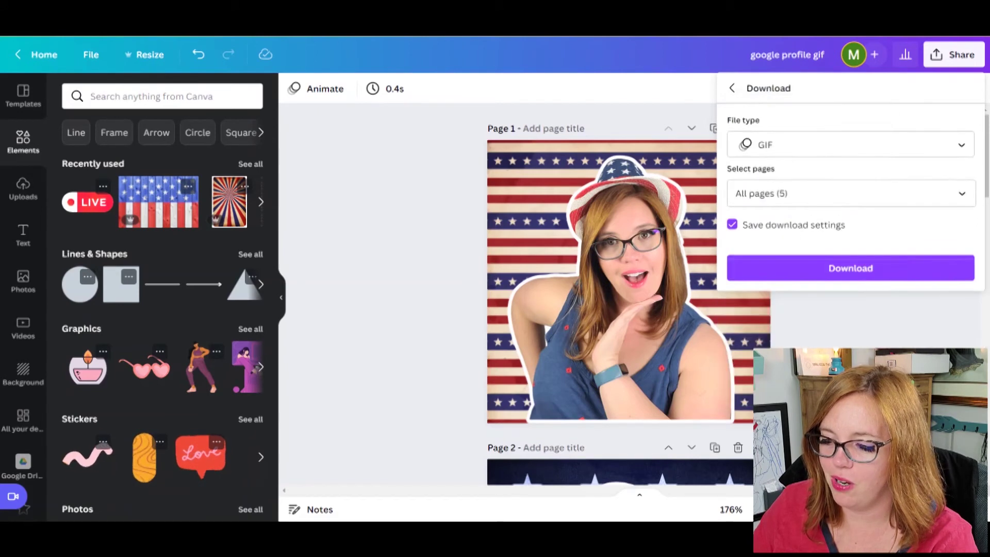
left_click(866, 268)
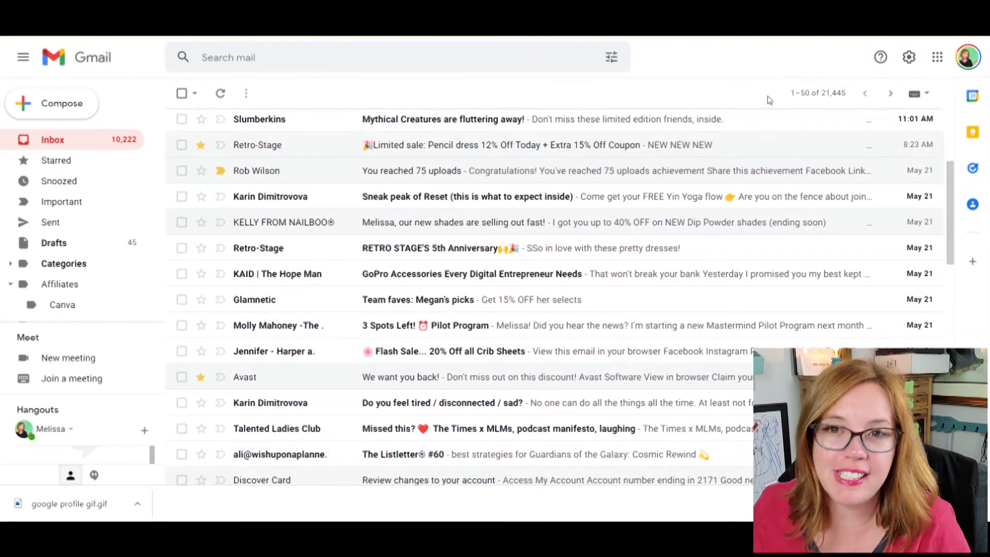
Open the Google account's Change profile picture window and its From computer upload file picker.
left_click(969, 58)
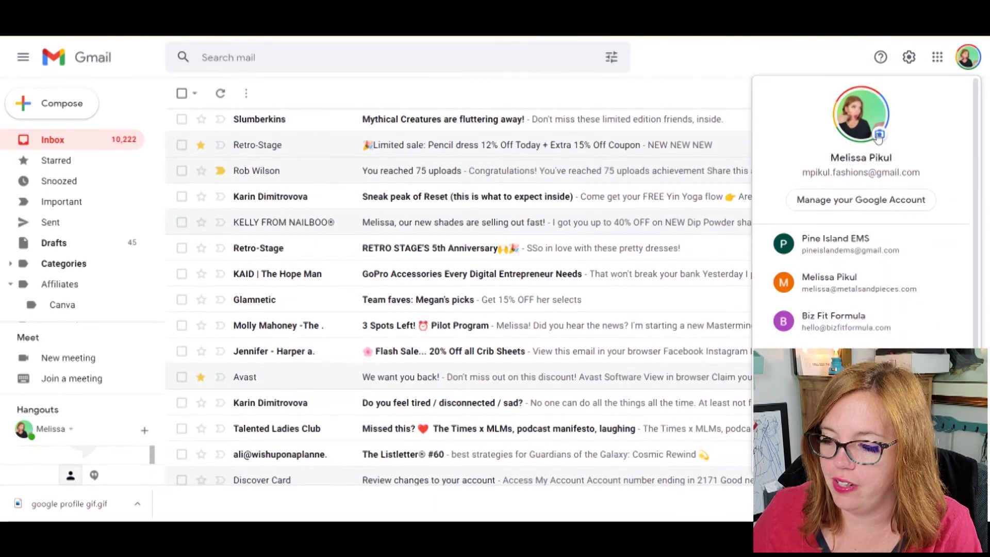
left_click(862, 131)
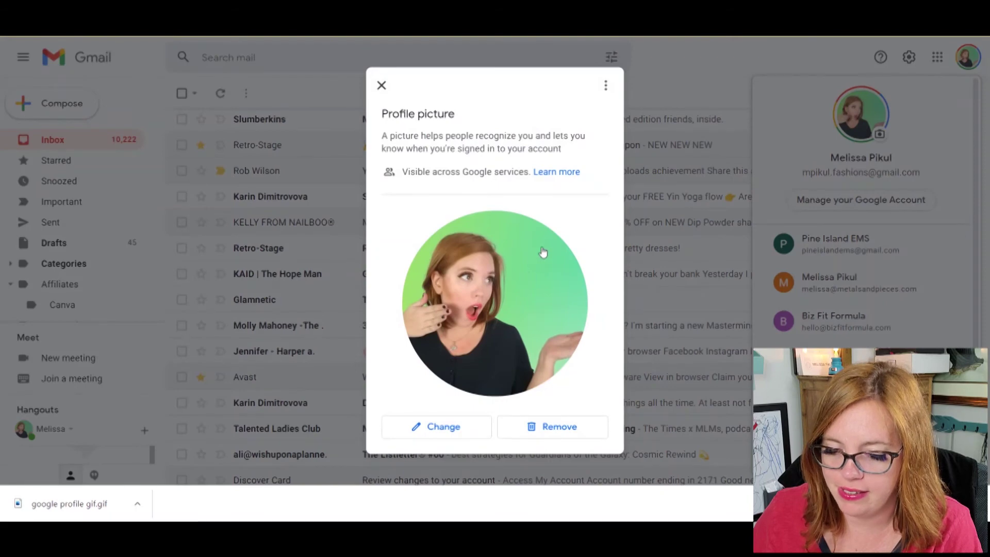
left_click(457, 429)
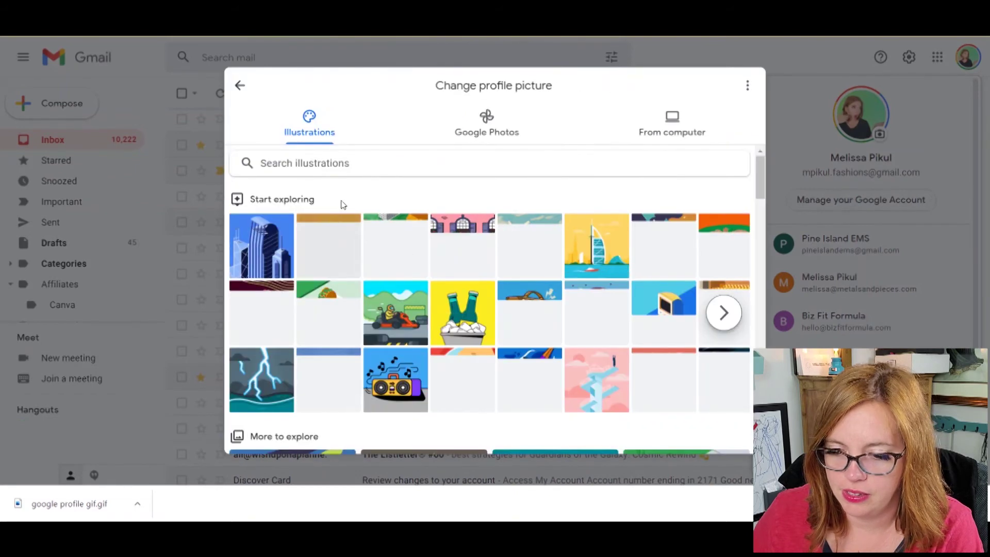
left_click(690, 132)
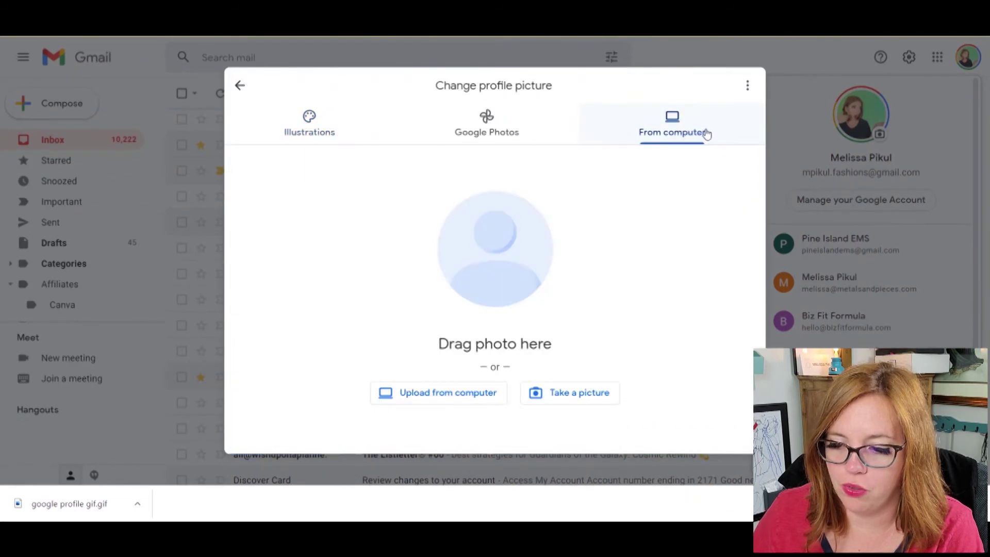
left_click(434, 406)
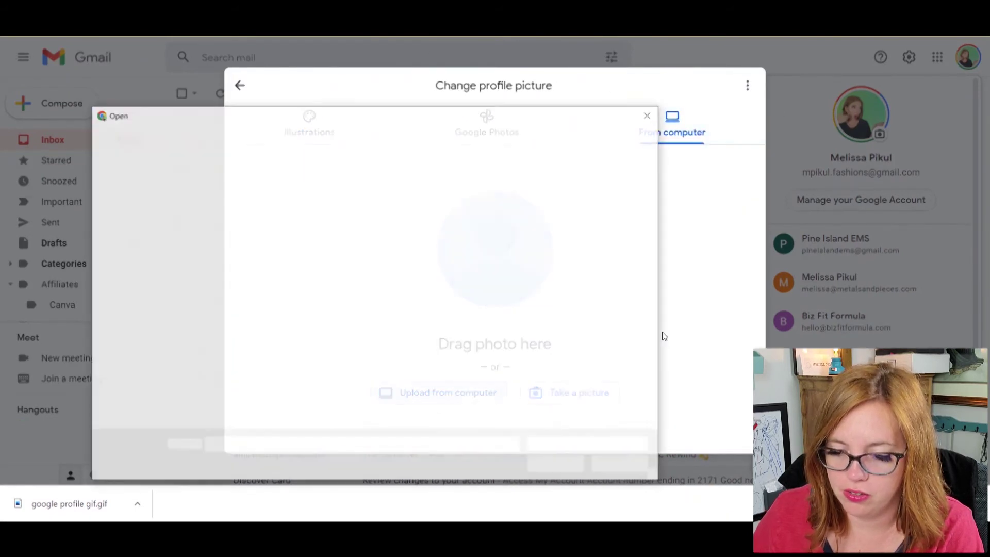
Upload 'google profile gif' and save it as the Google profile picture.
left_click(235, 209)
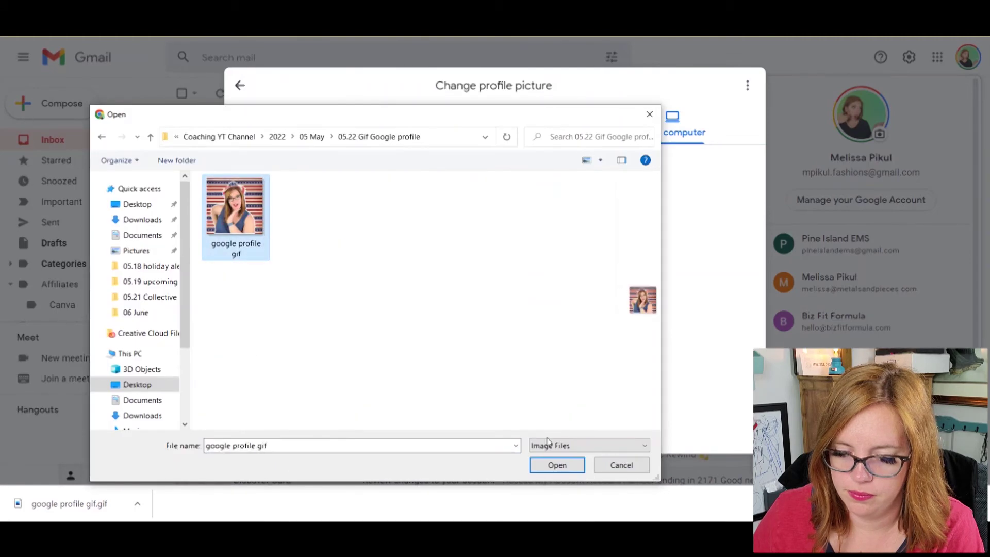
left_click(556, 465)
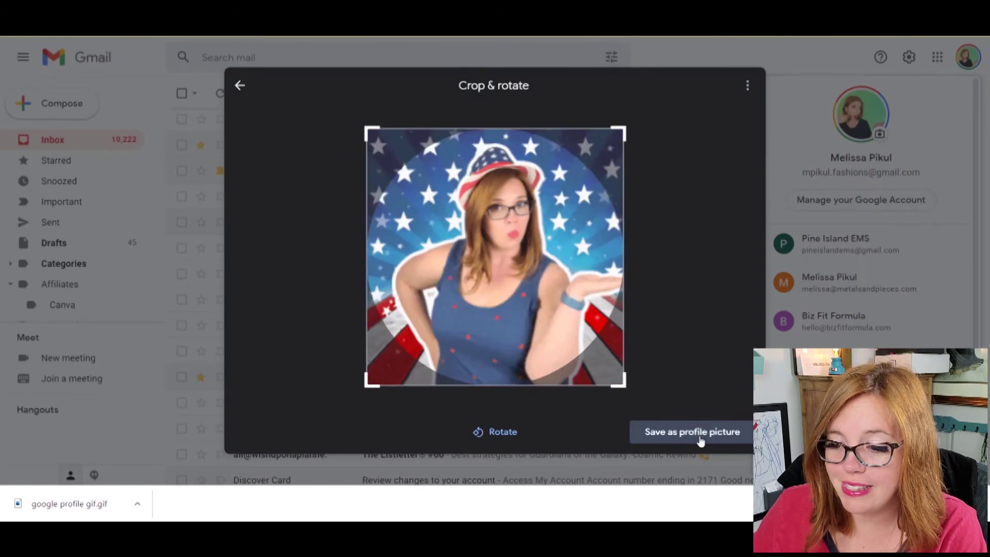
left_click(700, 438)
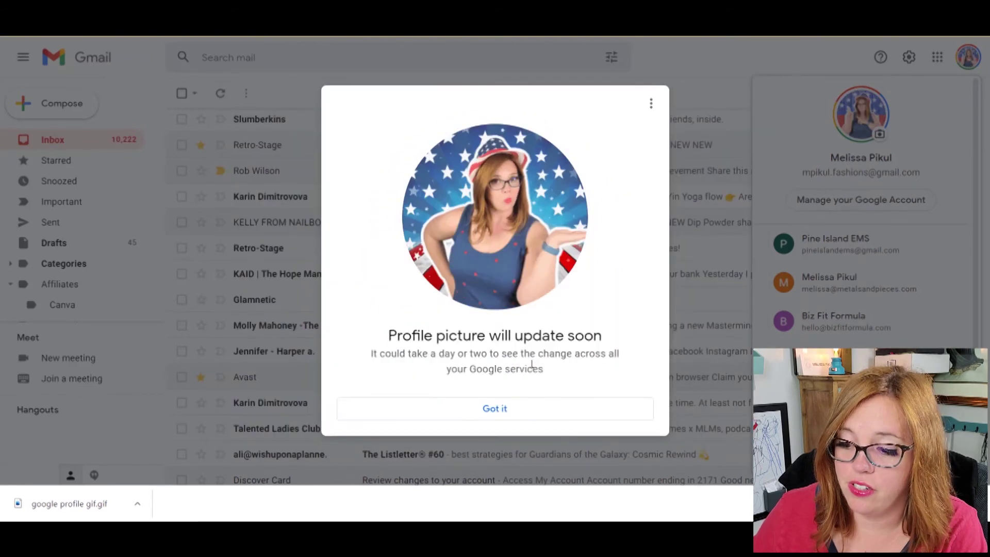